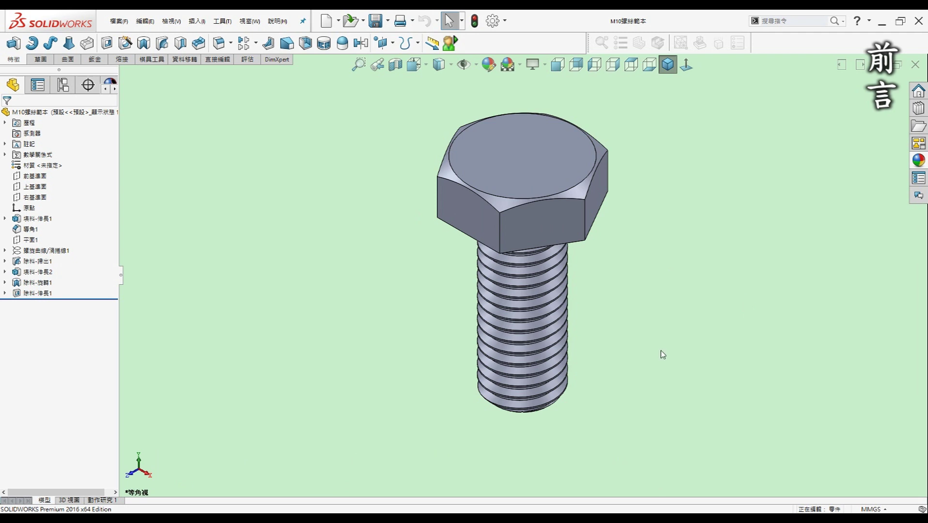
# Rotate the finished M10 bolt sample to show its threads.
pyautogui.moveTo(663, 352)
pyautogui.mouseDown(button='middle')
pyautogui.moveTo(677, 307)
pyautogui.moveTo(733, 276)
pyautogui.mouseUp(button='middle')
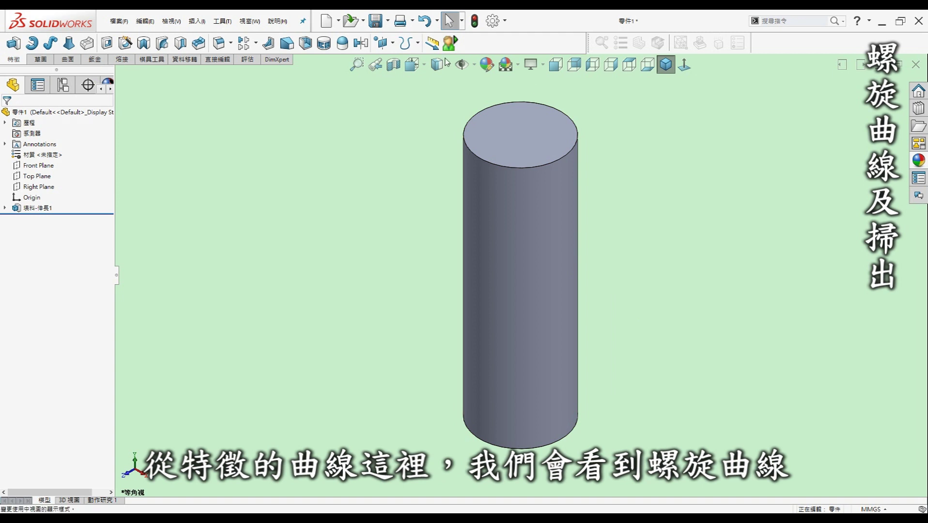
pyautogui.click(407, 43)
pyautogui.click(356, 217)
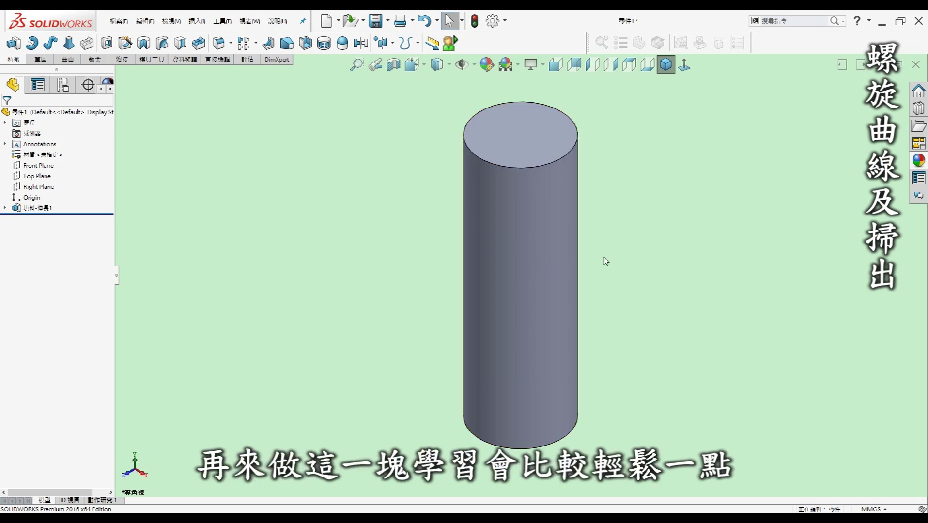
# Start a helix on the cylinder's bottom face, viewed normal to the face.
pyautogui.click(417, 43)
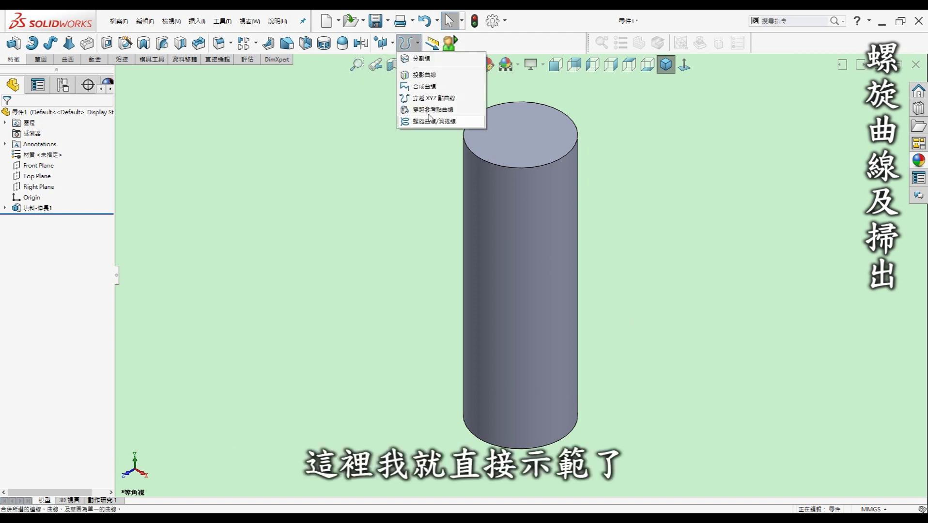
pyautogui.click(433, 121)
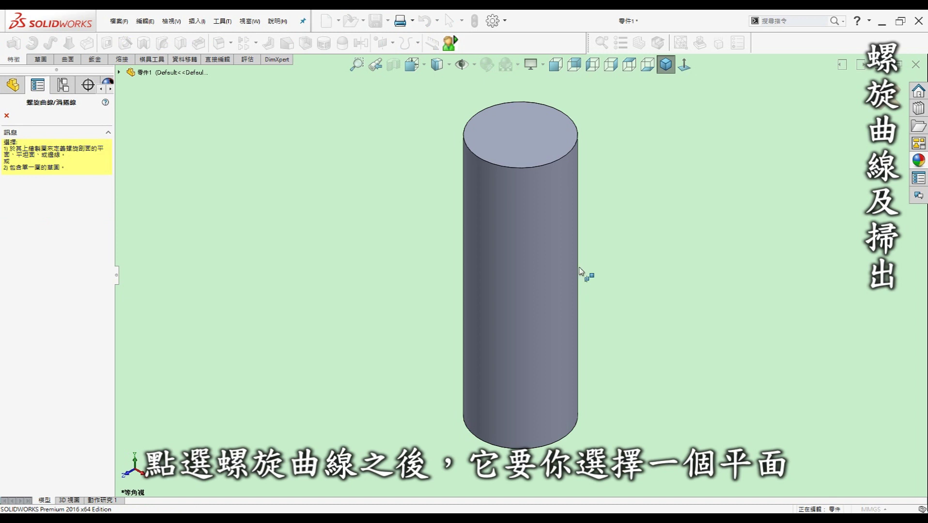
pyautogui.moveTo(527, 352); pyautogui.dragTo(556, 253, button='middle')
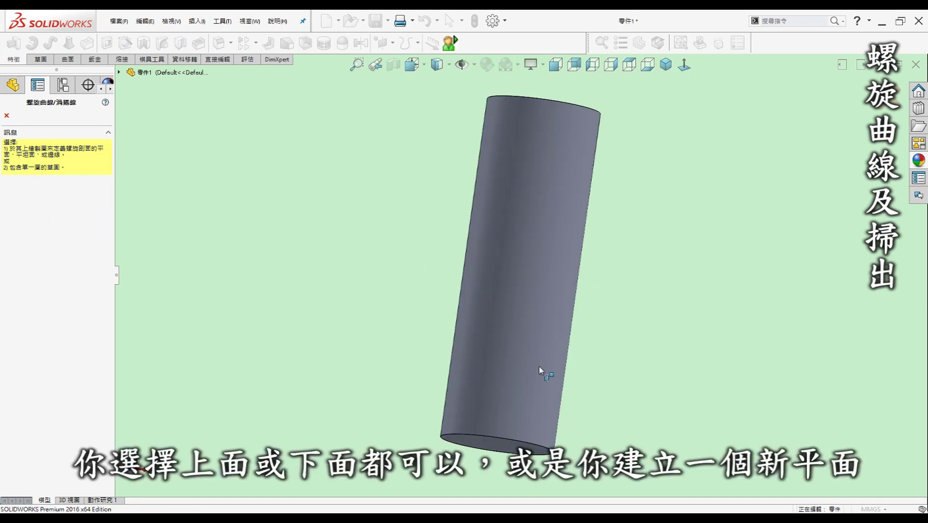
pyautogui.click(489, 443)
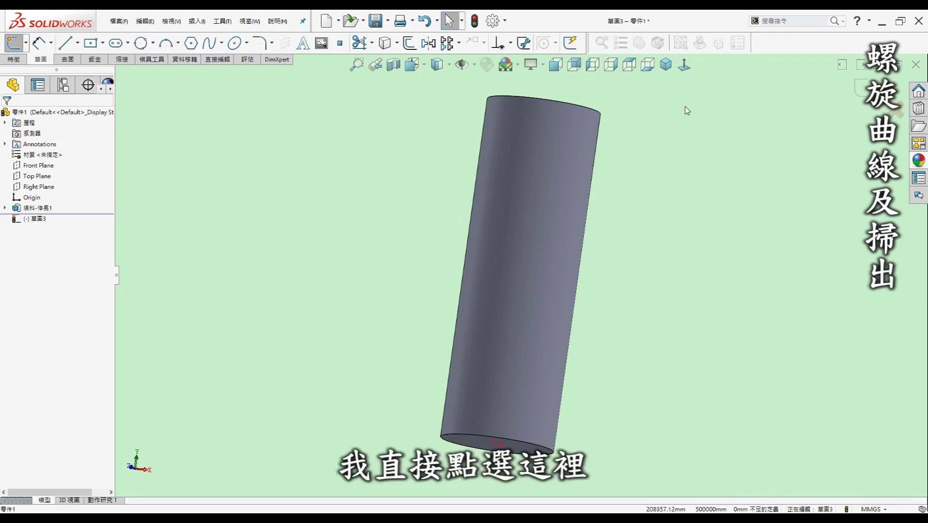
pyautogui.click(647, 65)
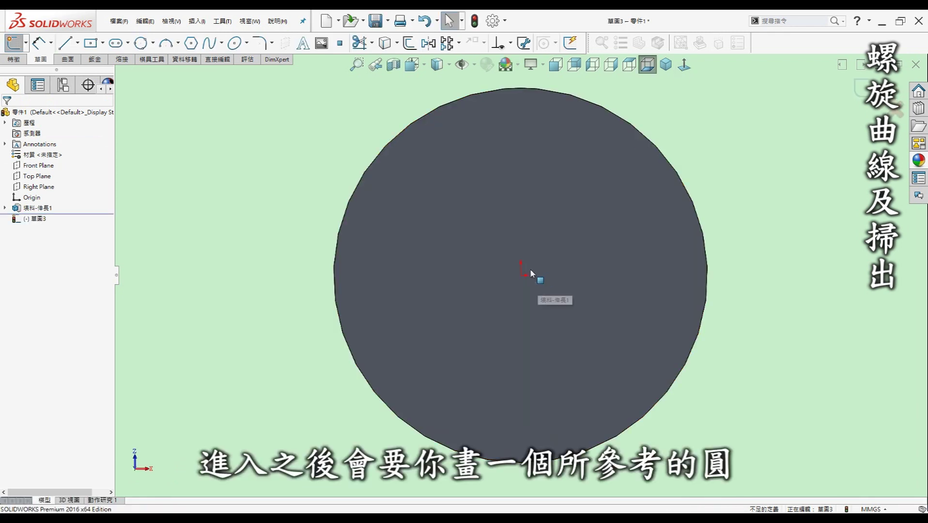
# Draw a circle at the origin and dimension its diameter to 8.5 mm.
pyautogui.press('c')
pyautogui.click(521, 275)
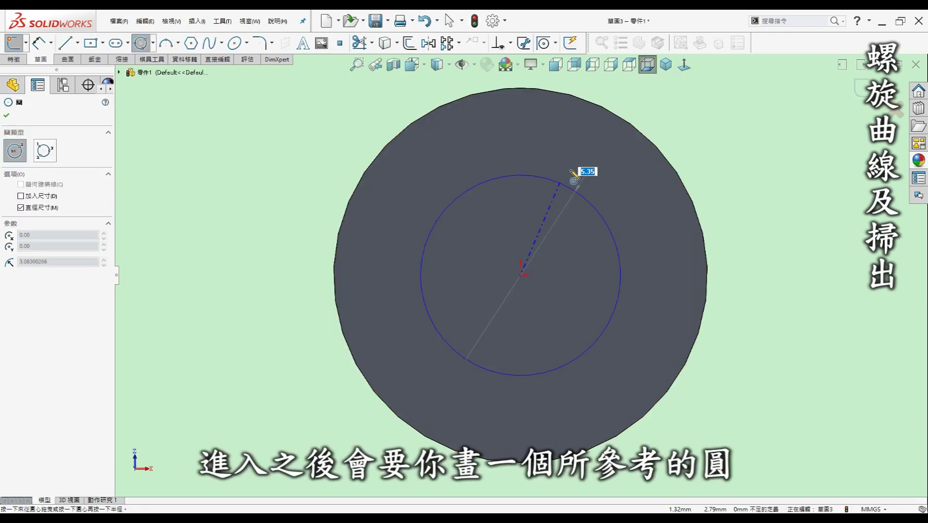
pyautogui.click(585, 166)
pyautogui.press('d')
pyautogui.click(703, 144)
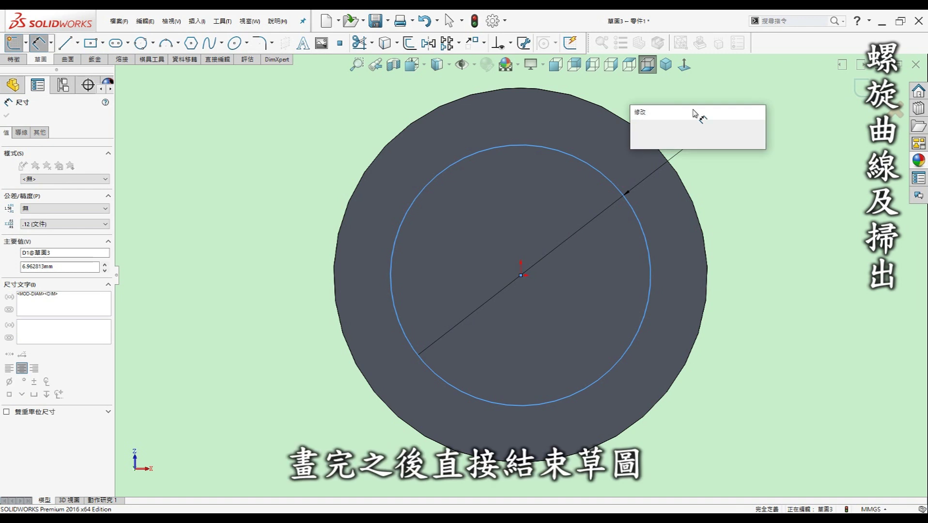
pyautogui.write('8.5')
pyautogui.press('Return')
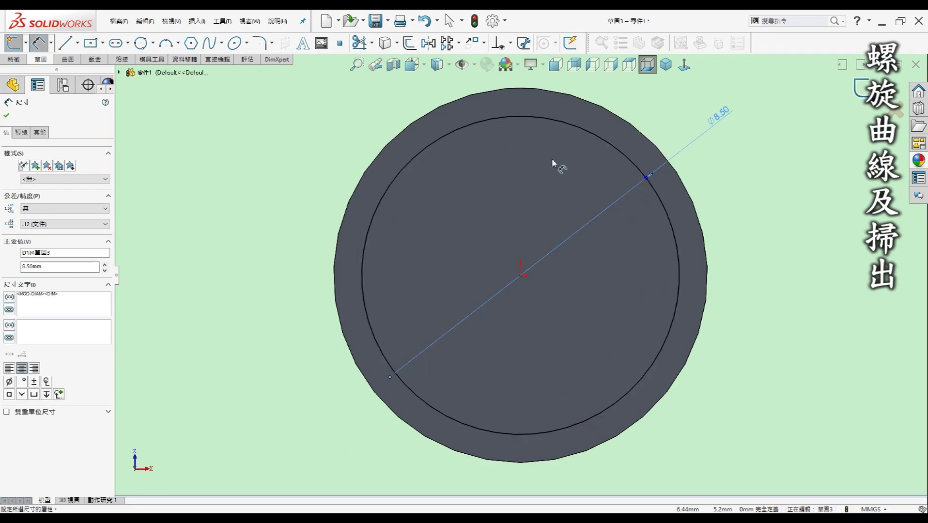
pyautogui.press('Escape')
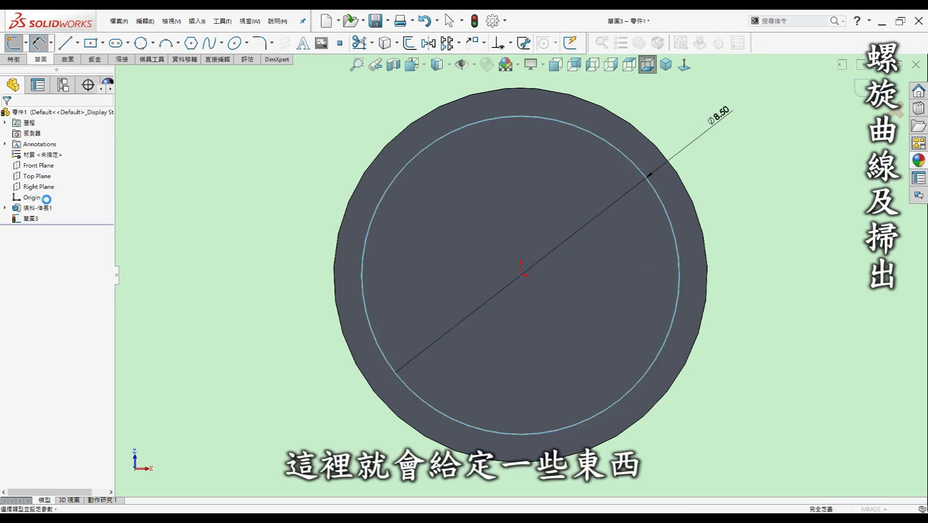
# Define the helix by Height and Pitch, reversed, with 30 mm height and 1.5 mm pitch.
pyautogui.click(666, 64)
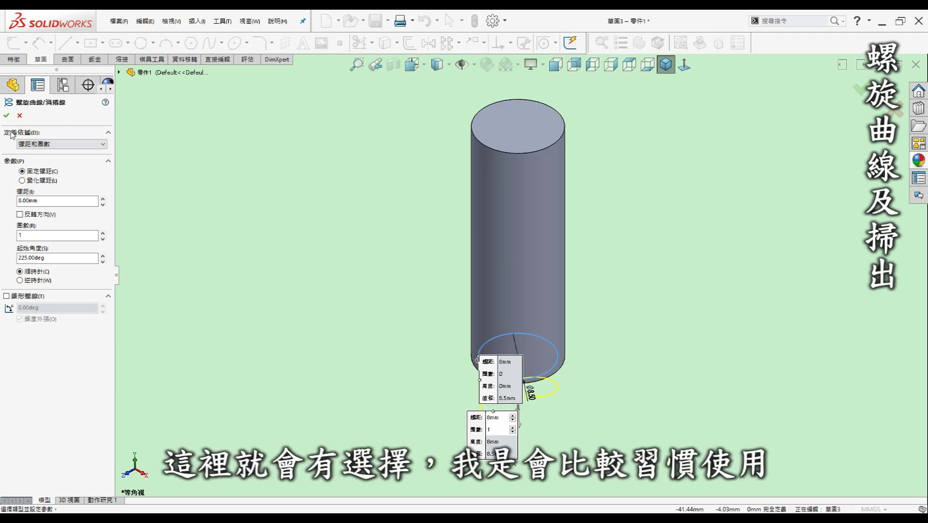
pyautogui.click(71, 144)
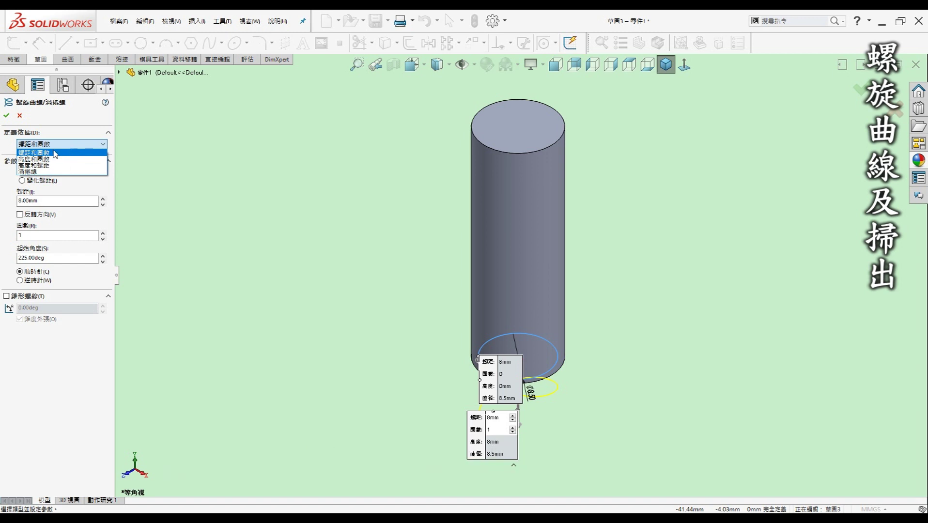
pyautogui.click(49, 166)
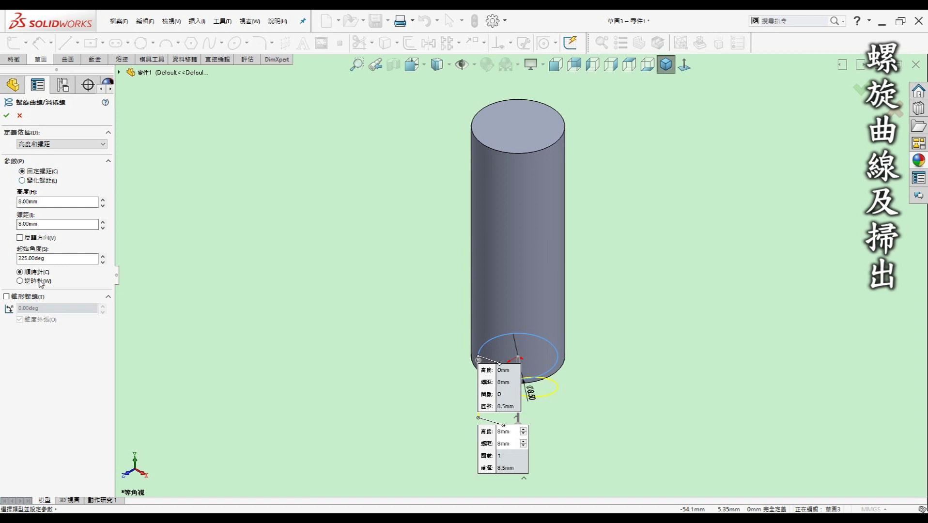
pyautogui.click(20, 238)
pyautogui.doubleClick(57, 201)
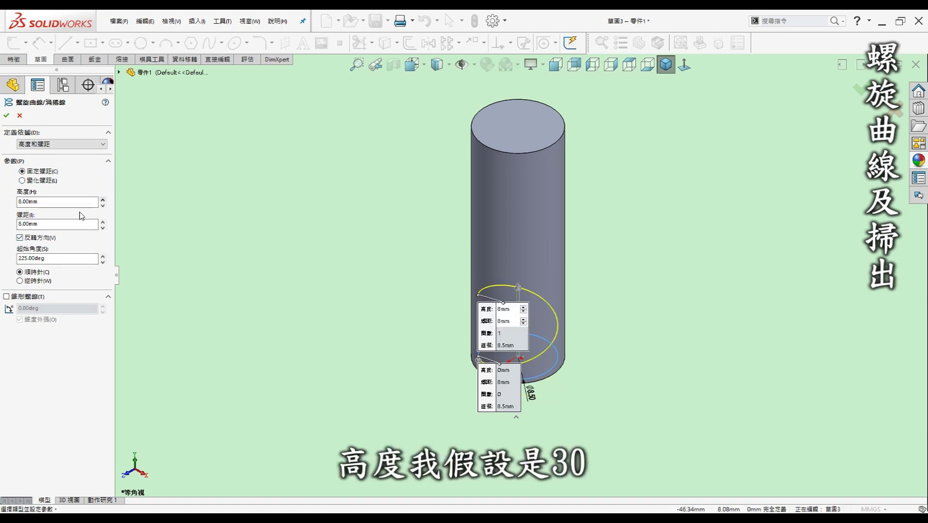
pyautogui.write('30')
pyautogui.press('Return')
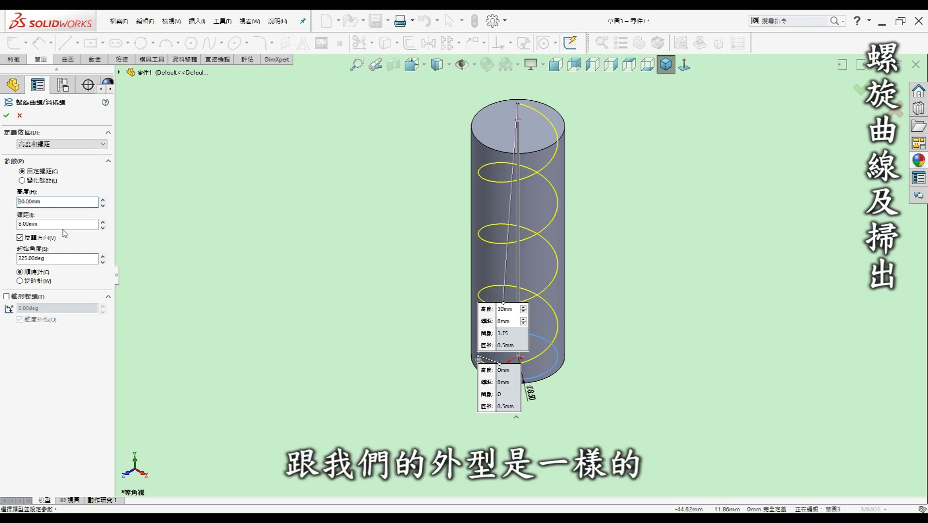
pyautogui.moveTo(95, 224); pyautogui.dragTo(11, 223)
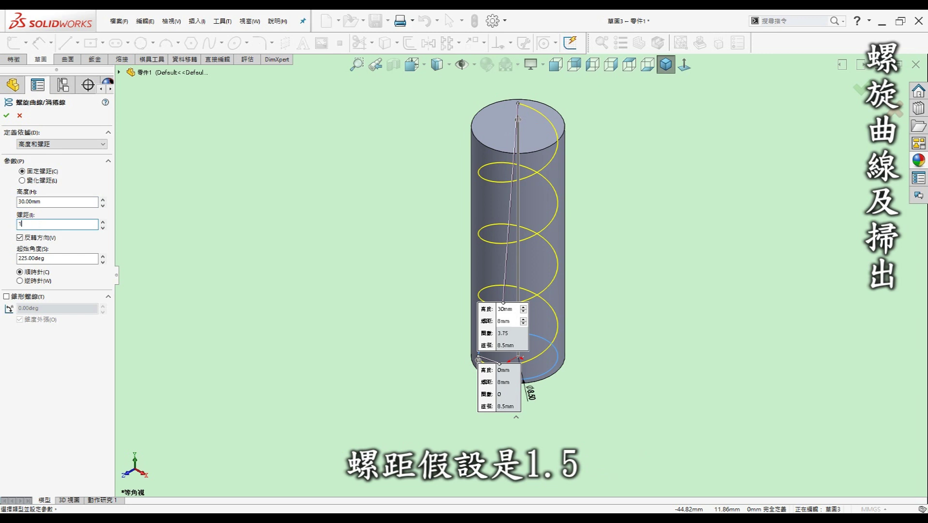
pyautogui.write('.5')
pyautogui.press('Return')
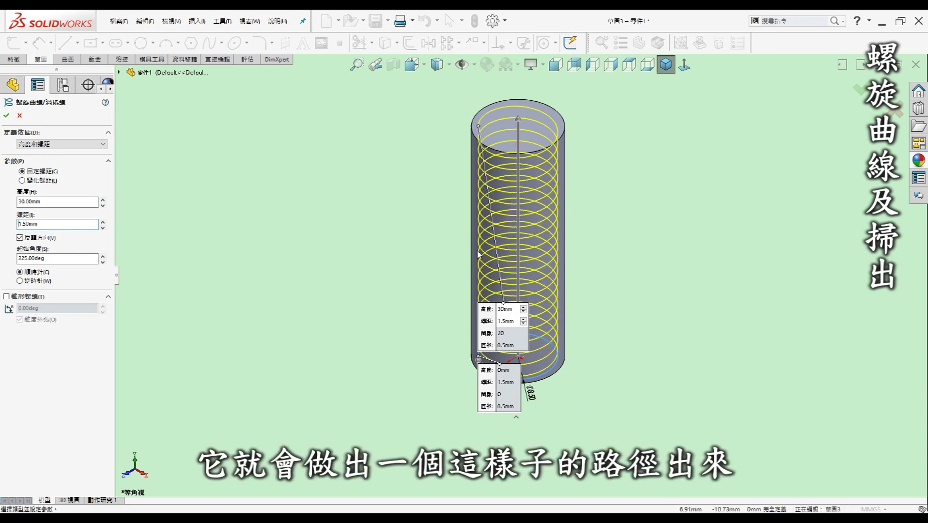
pyautogui.click(6, 115)
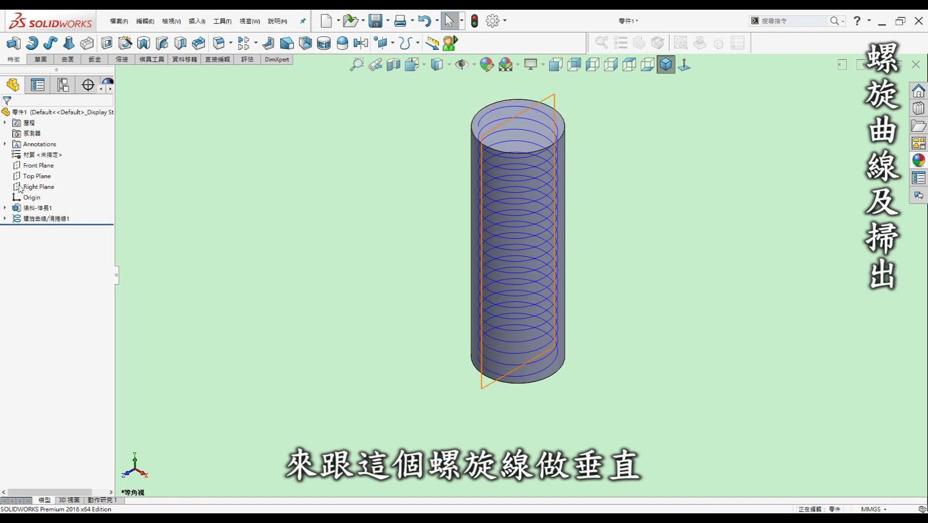
# Edit the helix to change its start angle to 0°.
pyautogui.scroll(-3, 486, 138)
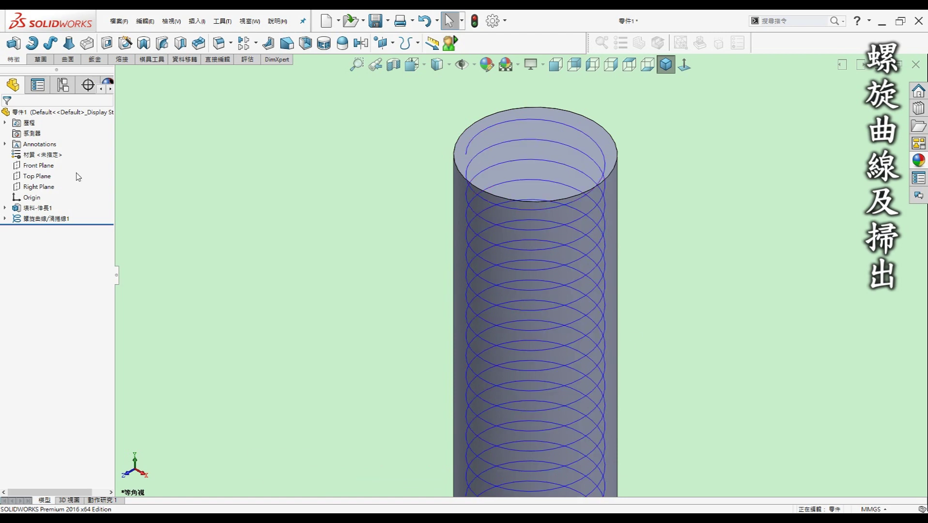
pyautogui.click(471, 102)
pyautogui.hotkey('ctrl', '8')
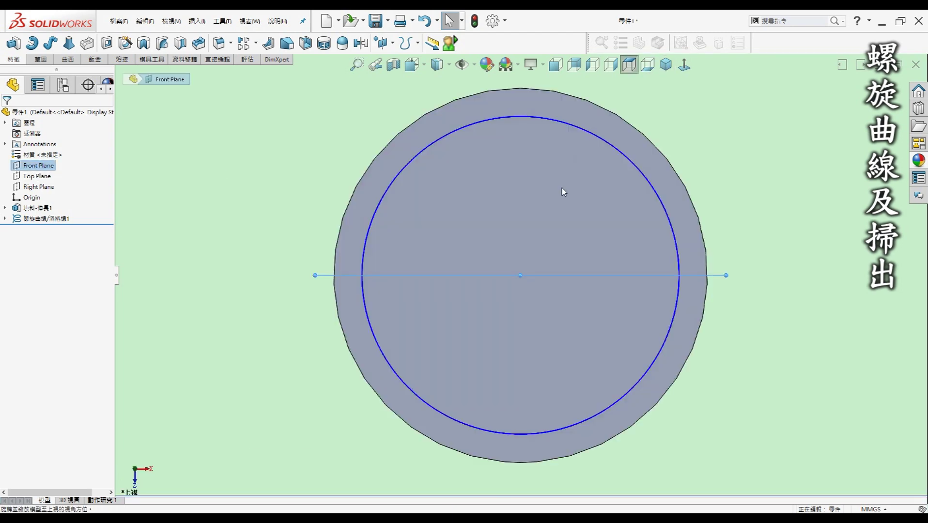
pyautogui.moveTo(549, 252); pyautogui.dragTo(543, 230, button='middle')
pyautogui.moveTo(478, 234)
pyautogui.mouseDown(button='middle')
pyautogui.moveTo(466, 213)
pyautogui.moveTo(476, 187)
pyautogui.mouseUp(button='middle')
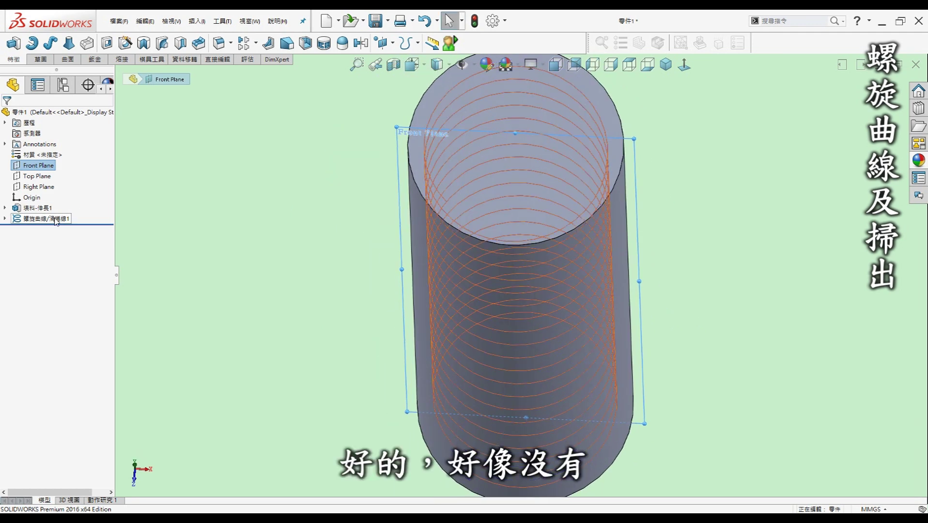
pyautogui.click(56, 219)
pyautogui.click(64, 194)
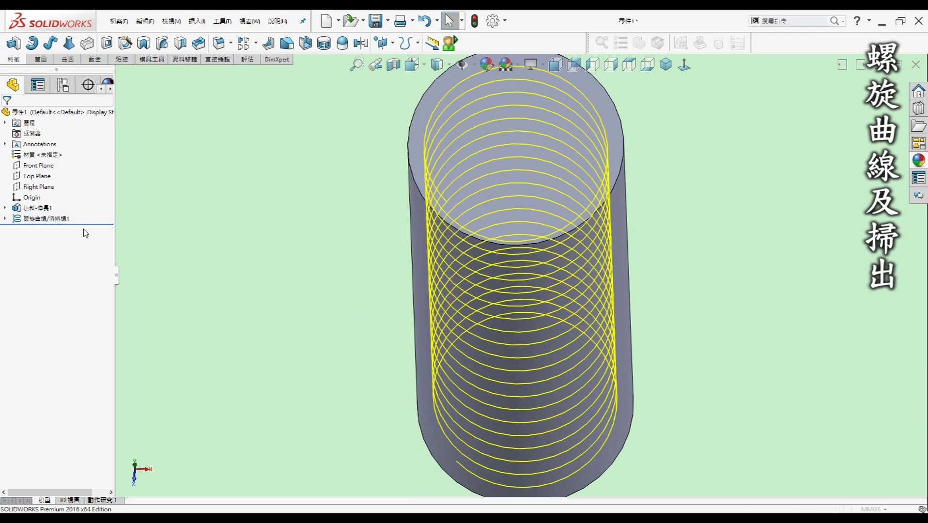
pyautogui.moveTo(56, 259); pyautogui.dragTo(8, 258)
pyautogui.write('00deg')
pyautogui.press('Return')
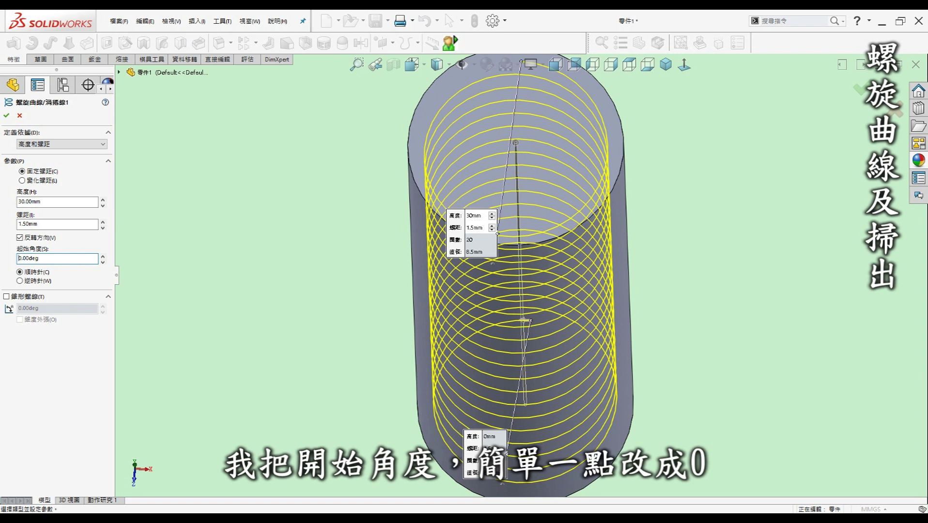
pyautogui.click(7, 115)
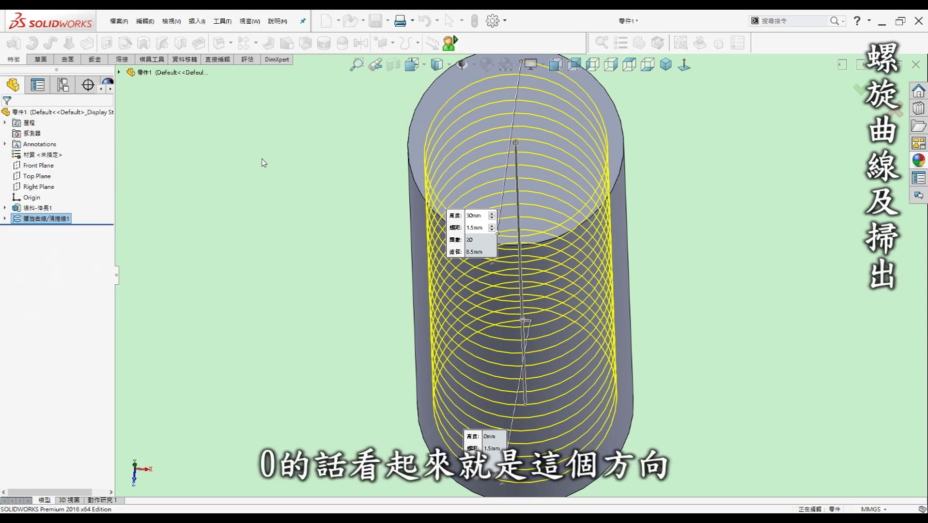
# Start a new sketch on the Right Plane.
pyautogui.scroll(2, 438, 158)
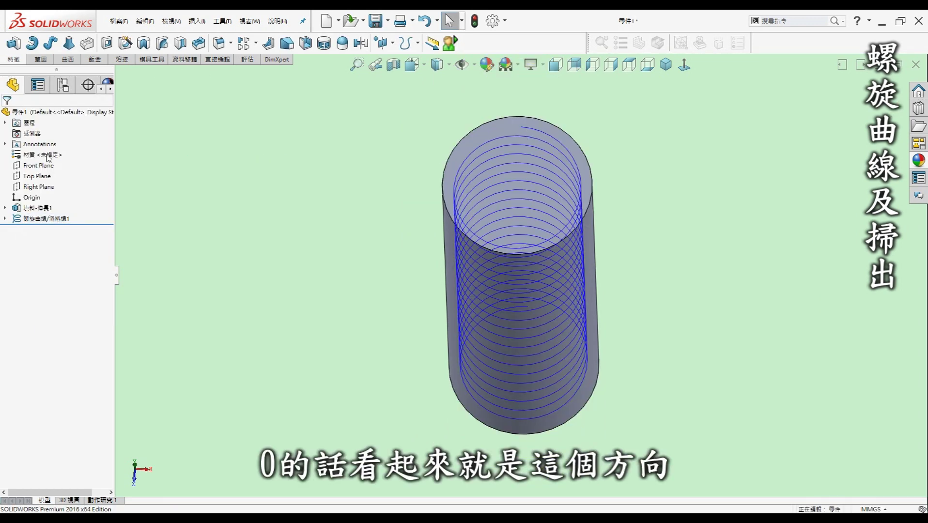
pyautogui.click(49, 190)
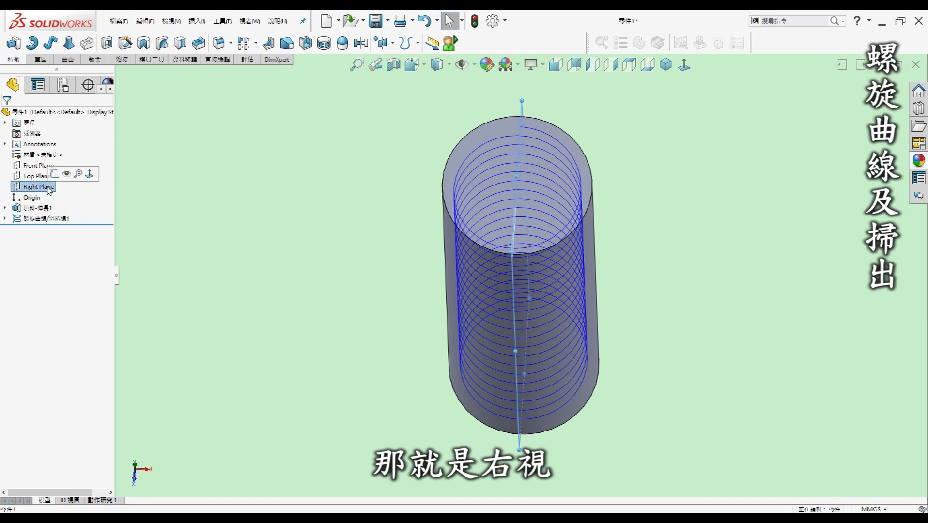
pyautogui.click(77, 174)
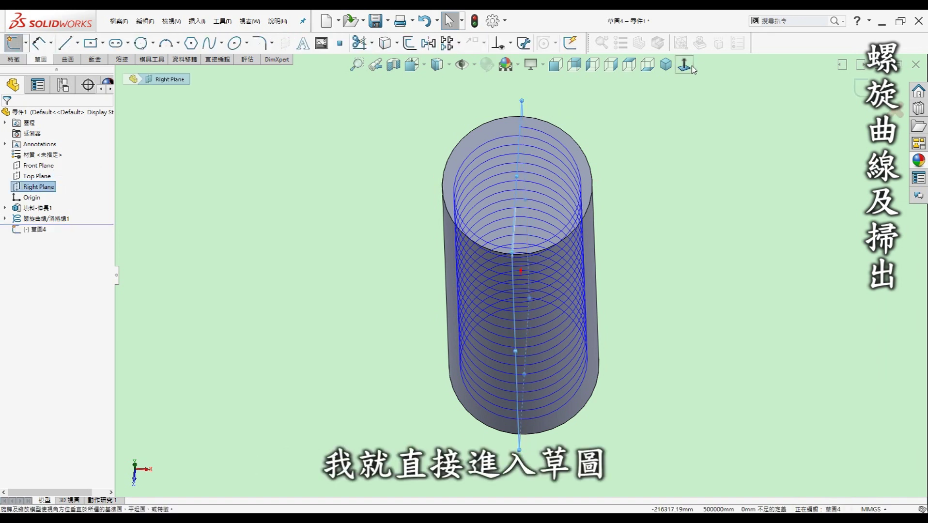
# Draw a small triangle beside the cylinder's top corner, viewed normal to the sketch.
pyautogui.click(691, 66)
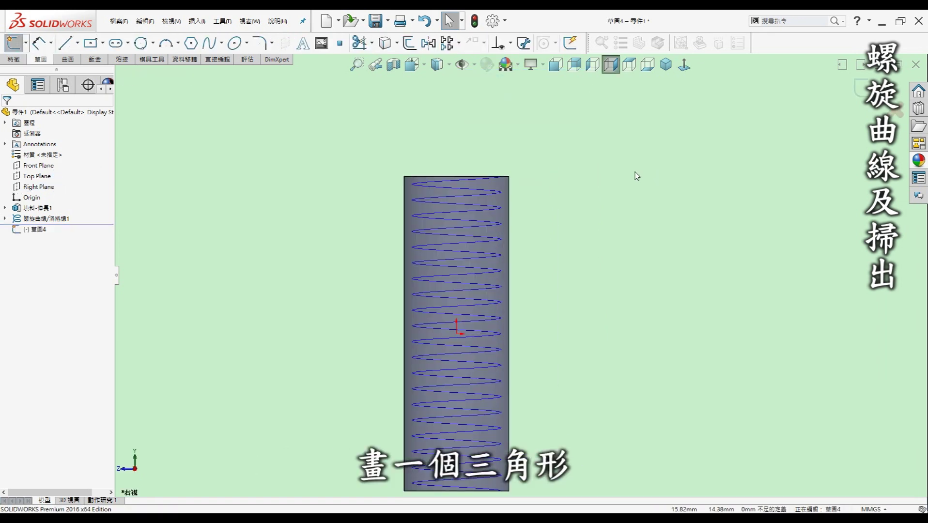
pyautogui.press('l')
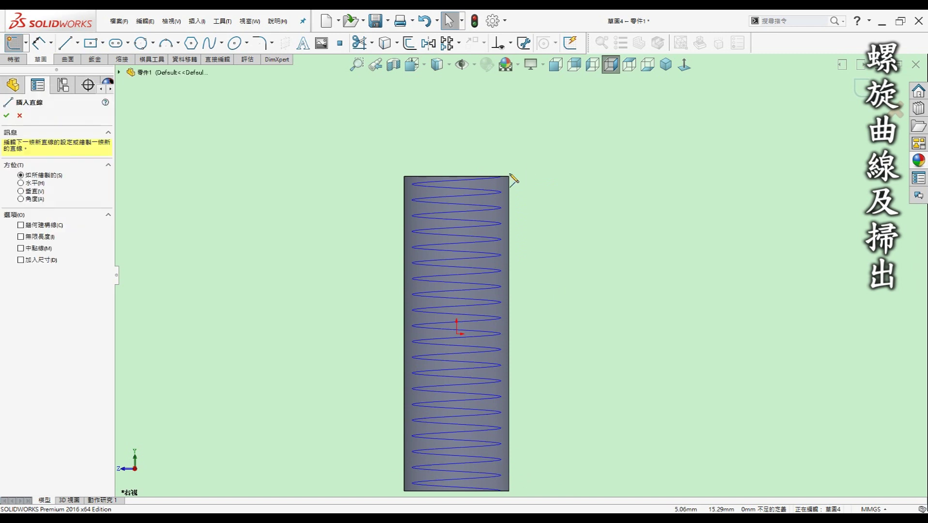
pyautogui.scroll(-5, 514, 179)
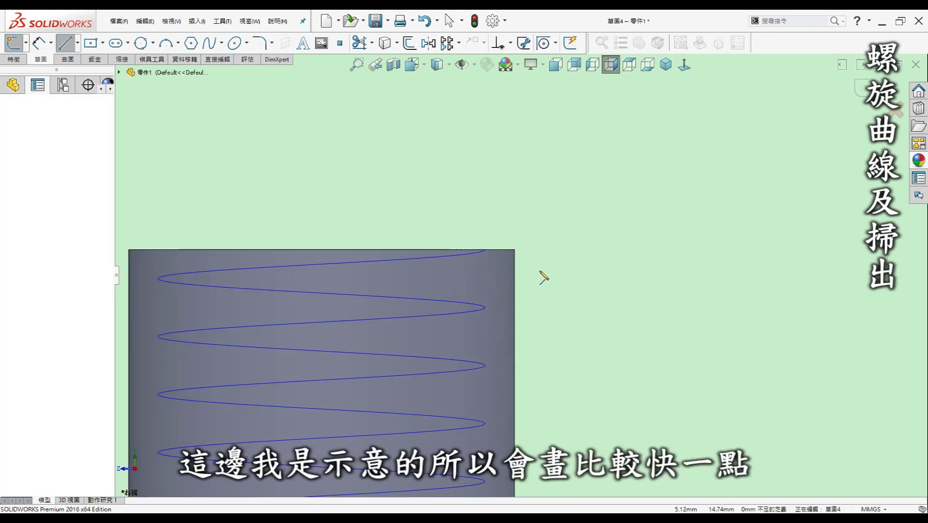
pyautogui.moveTo(548, 276); pyautogui.dragTo(508, 259)
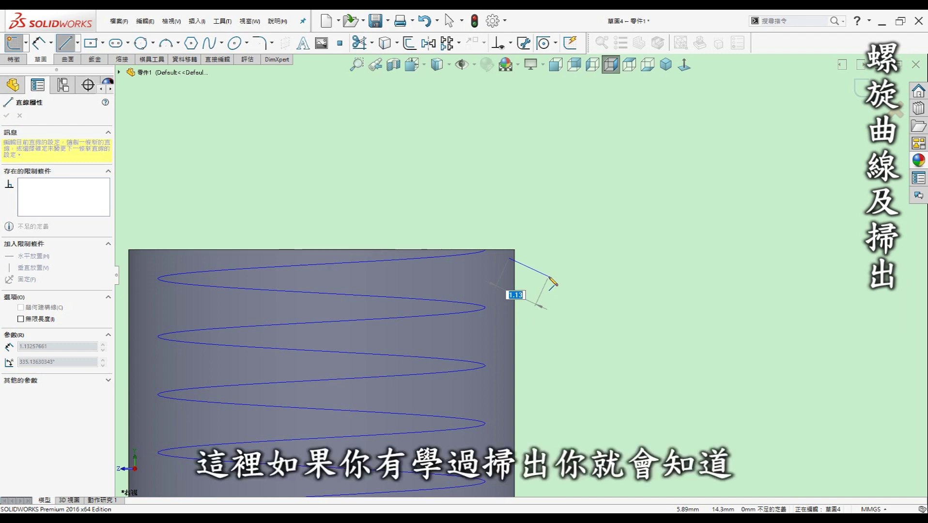
pyautogui.click(548, 235)
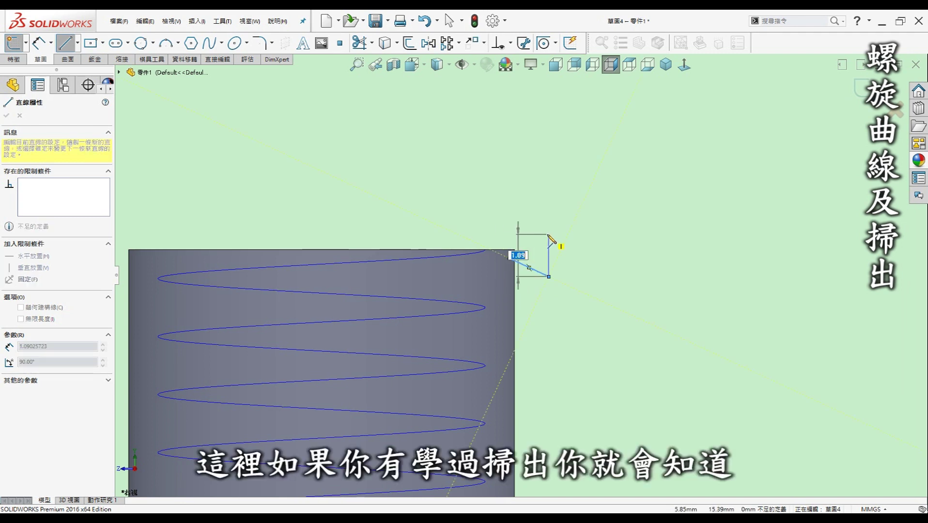
pyautogui.click(510, 259)
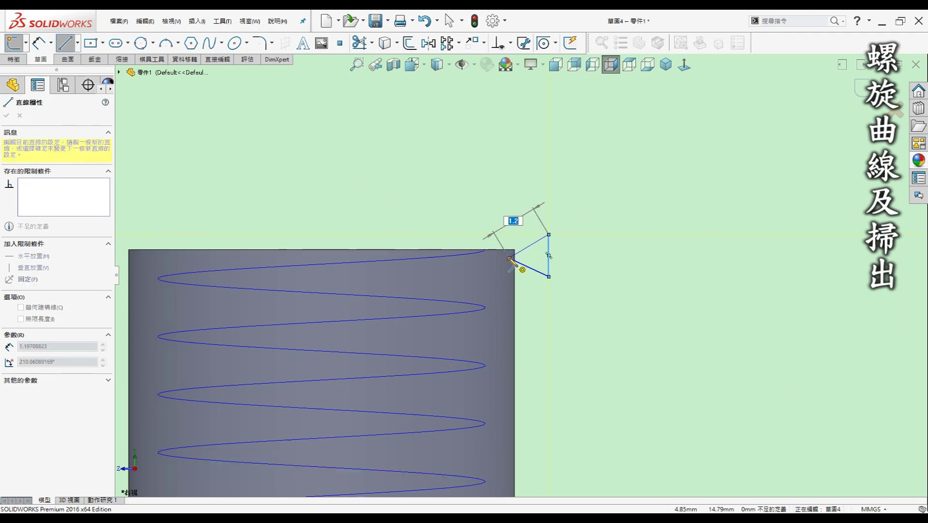
pyautogui.press('Escape')
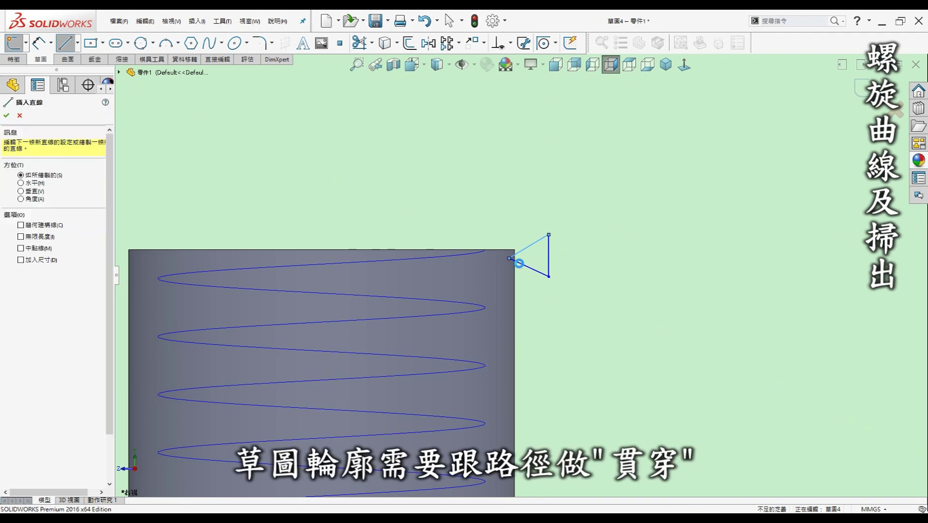
pyautogui.press('Escape')
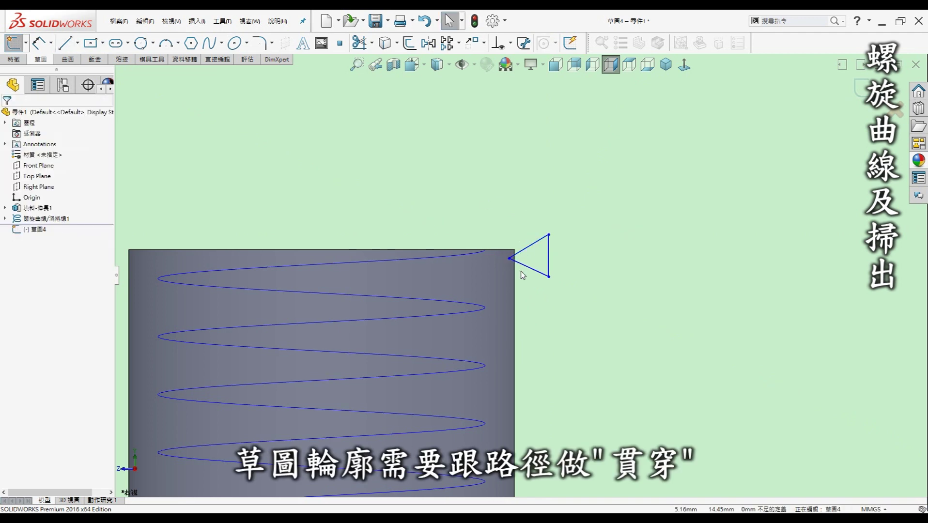
# Pierce the triangle's left vertex onto the helix and exit the sketch.
pyautogui.click(509, 260)
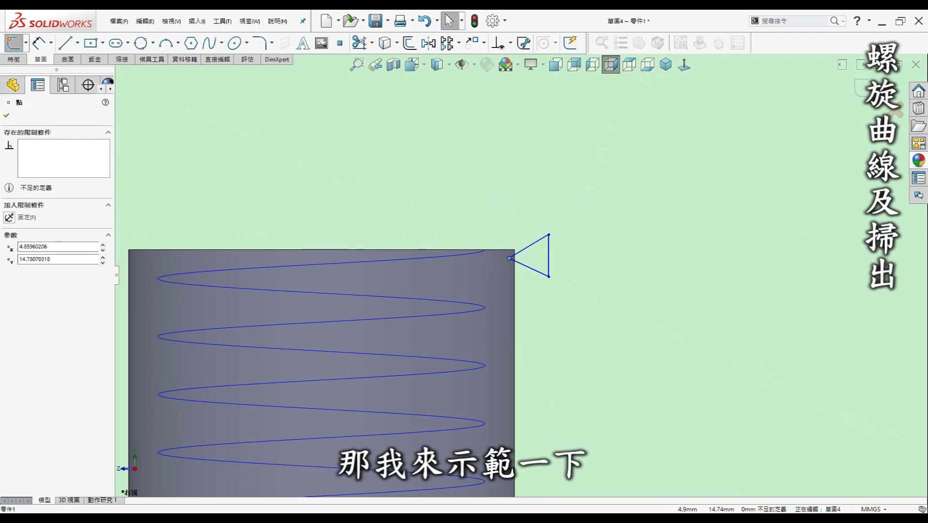
pyautogui.click(481, 256)
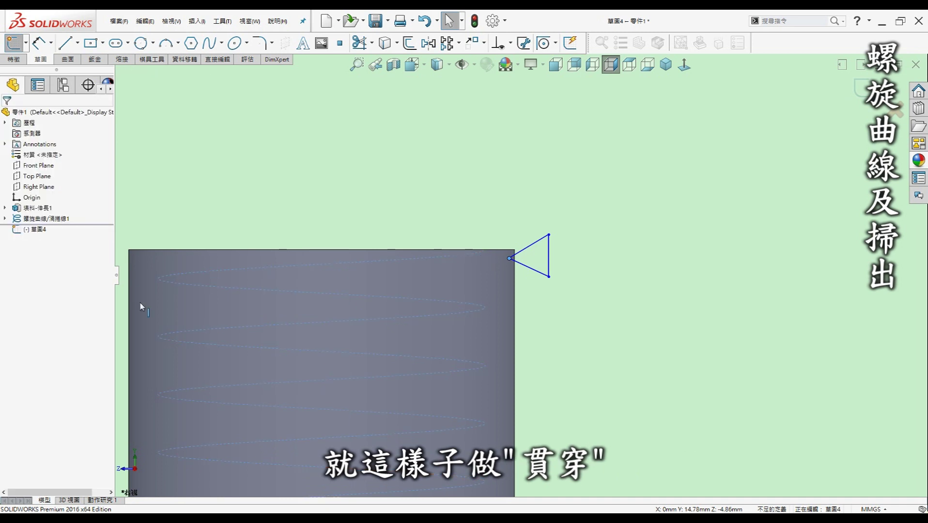
pyautogui.click(26, 284)
pyautogui.click(582, 182)
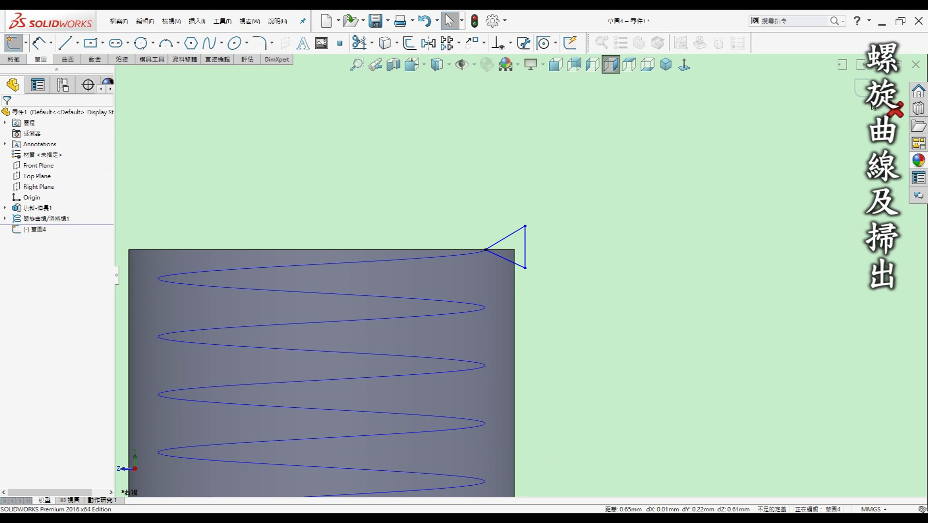
pyautogui.scroll(3, 660, 267)
pyautogui.moveTo(655, 208)
pyautogui.mouseDown(button='middle')
pyautogui.moveTo(713, 216)
pyautogui.moveTo(559, 176)
pyautogui.mouseUp(button='middle')
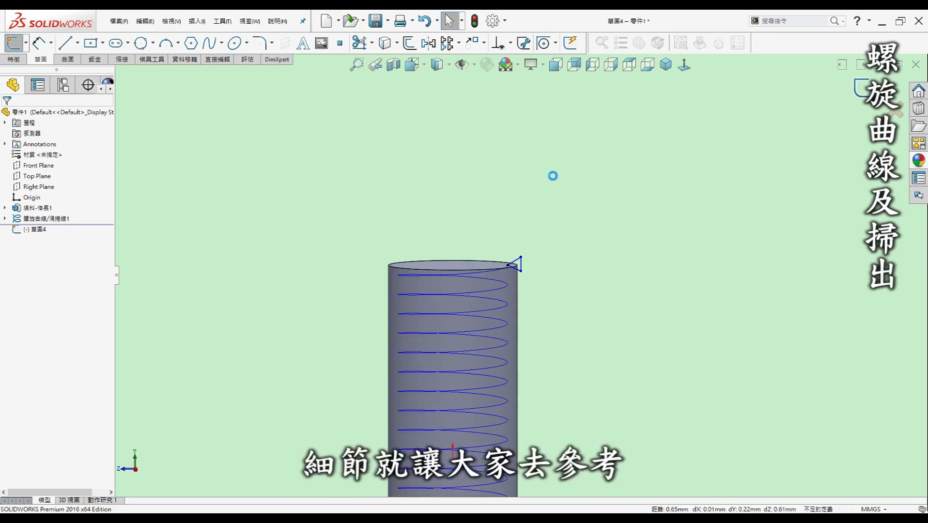
pyautogui.hotkey('ctrl', 'b')
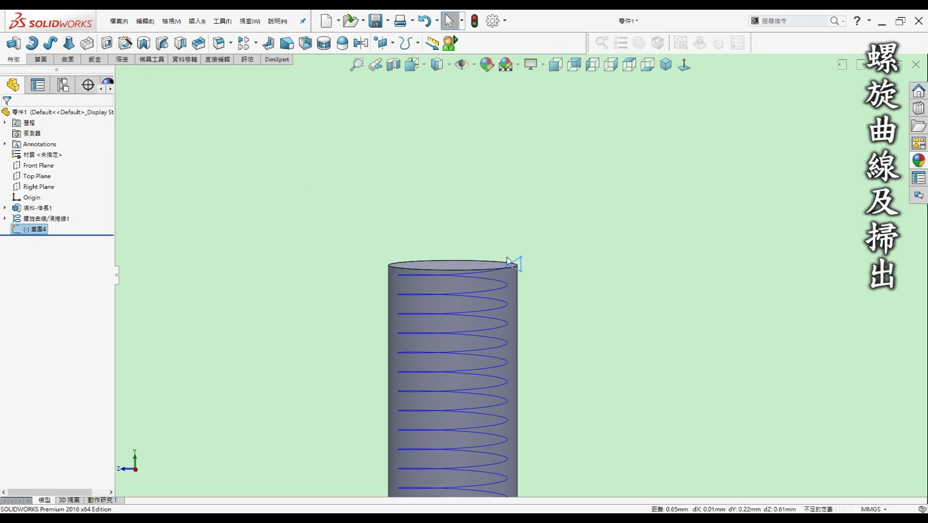
# Swept-cut the triangular profile along the helix to form the thread.
pyautogui.scroll(3, 520, 274)
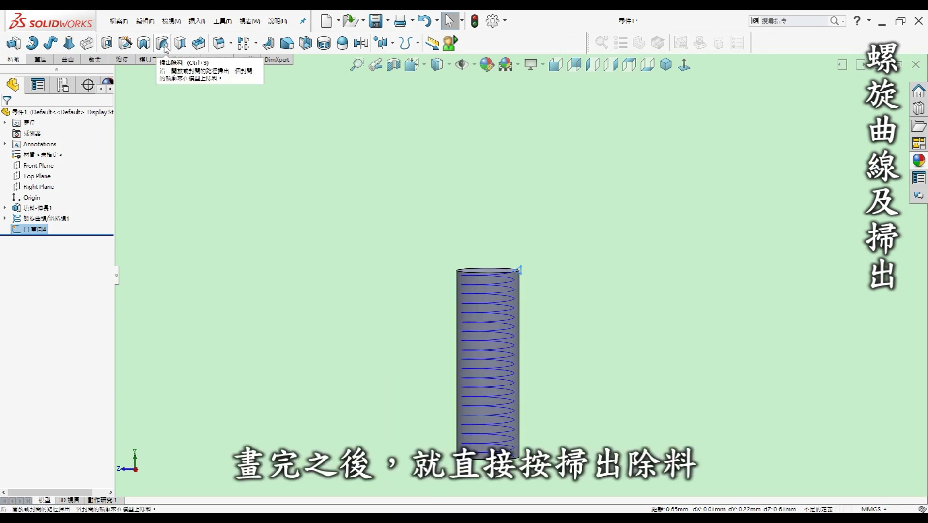
pyautogui.click(163, 45)
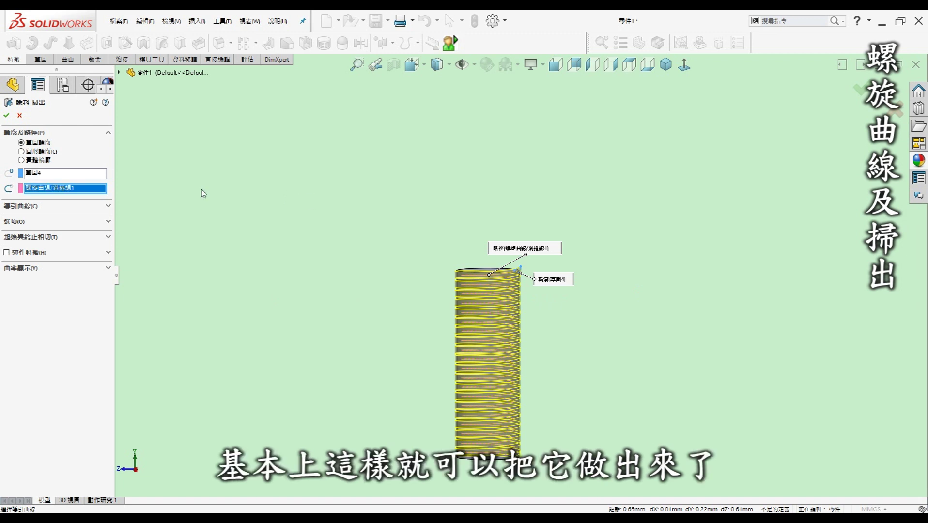
pyautogui.click(6, 116)
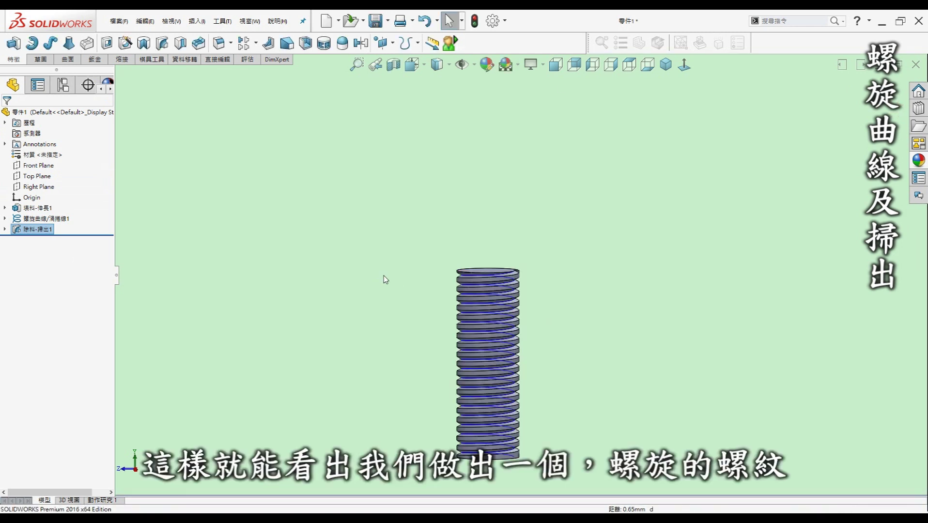
# Orbit and zoom around the threaded rod, then select the helix curve.
pyautogui.scroll(-3, 490, 380)
pyautogui.moveTo(497, 374)
pyautogui.mouseDown(button='middle')
pyautogui.moveTo(531, 333)
pyautogui.moveTo(646, 331)
pyautogui.mouseUp(button='middle')
pyautogui.scroll(3, 559, 356)
pyautogui.scroll(2, 519, 361)
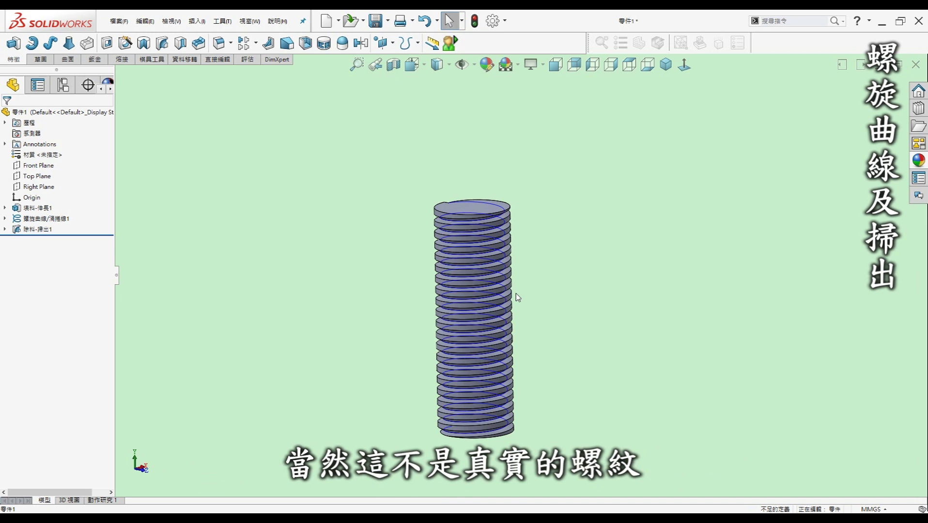
pyautogui.click(472, 214)
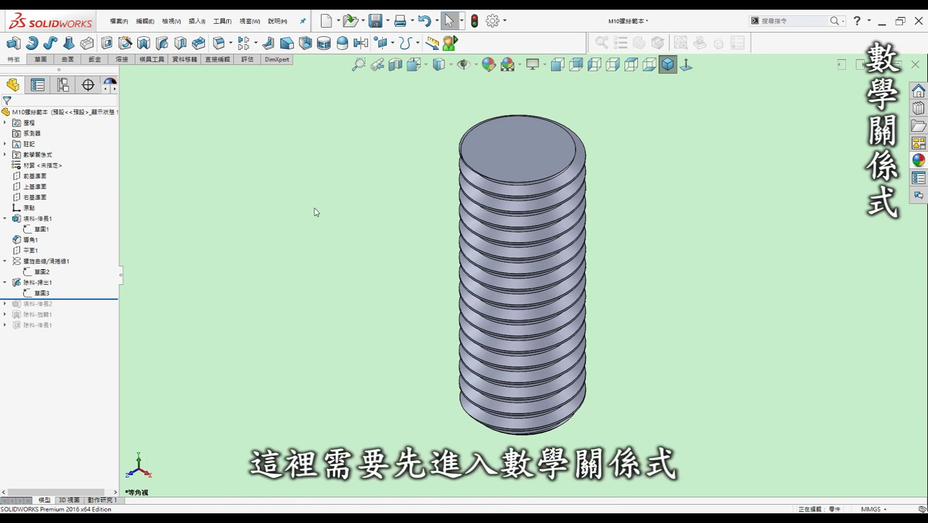
# Enter equations D=10, P=1.5, d1=D-1.082532*P, H=0.866025*P, L=25 driving the dimensions.
pyautogui.click(231, 27)
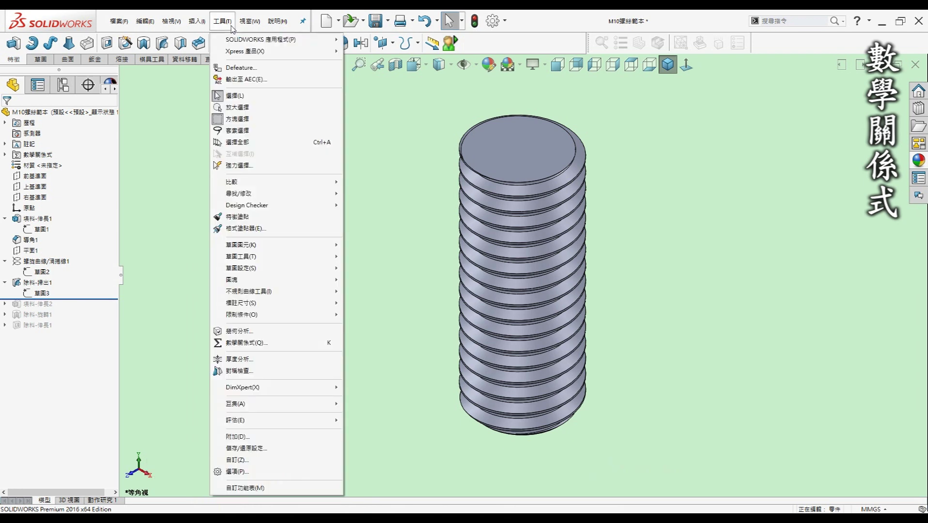
pyautogui.click(249, 346)
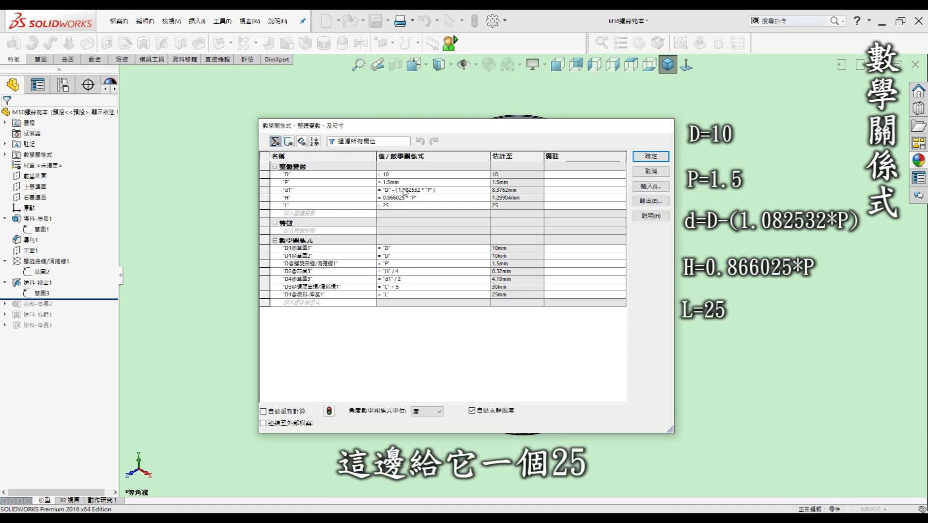
pyautogui.click(649, 158)
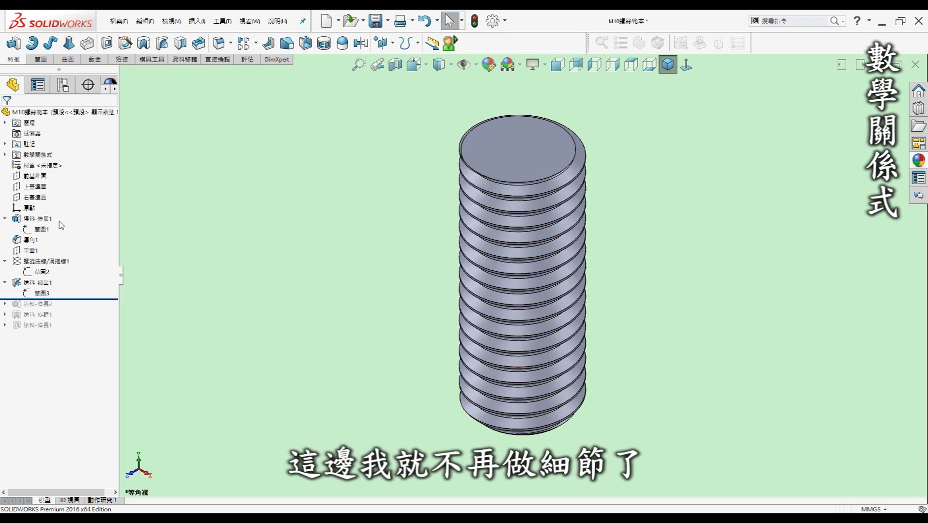
pyautogui.click(41, 231)
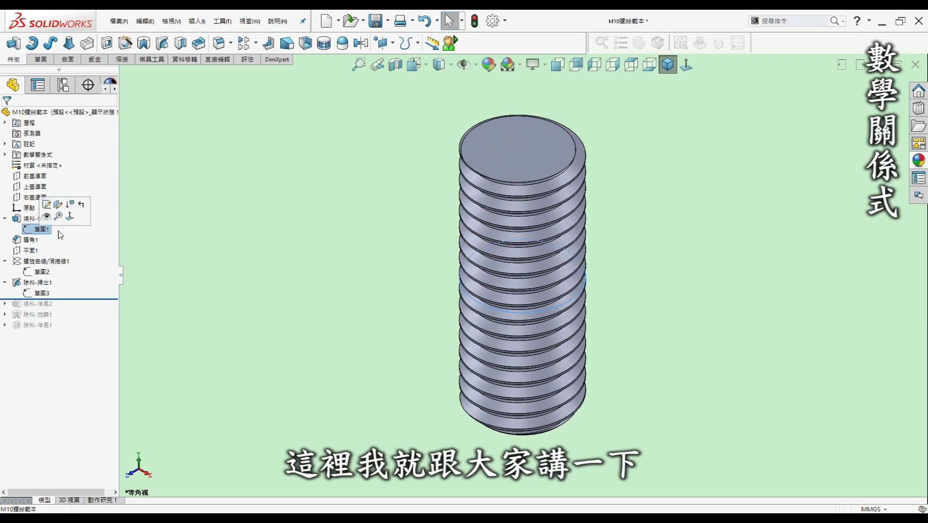
pyautogui.click(46, 204)
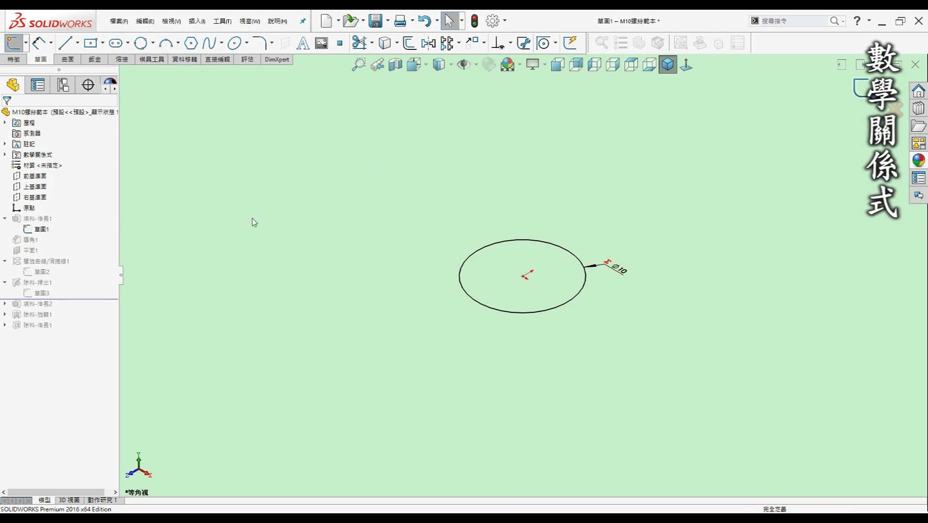
pyautogui.click(31, 239)
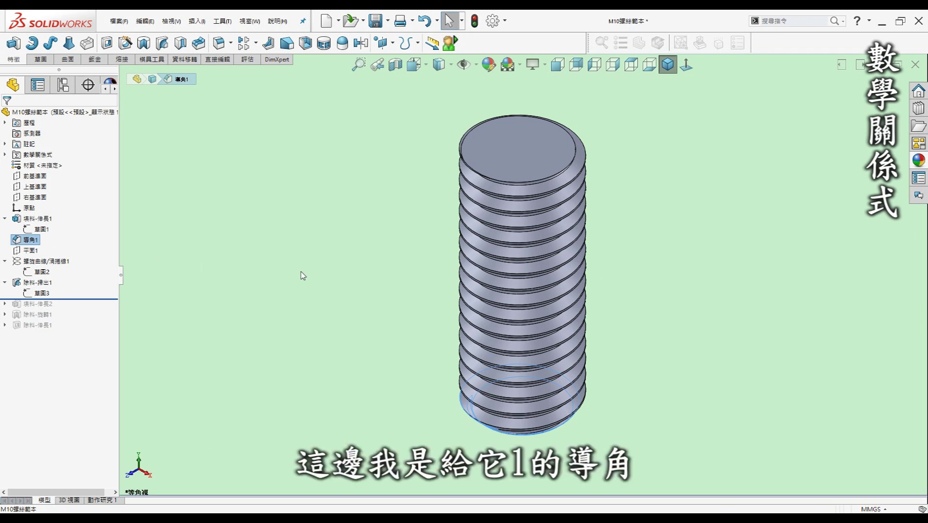
pyautogui.click(42, 262)
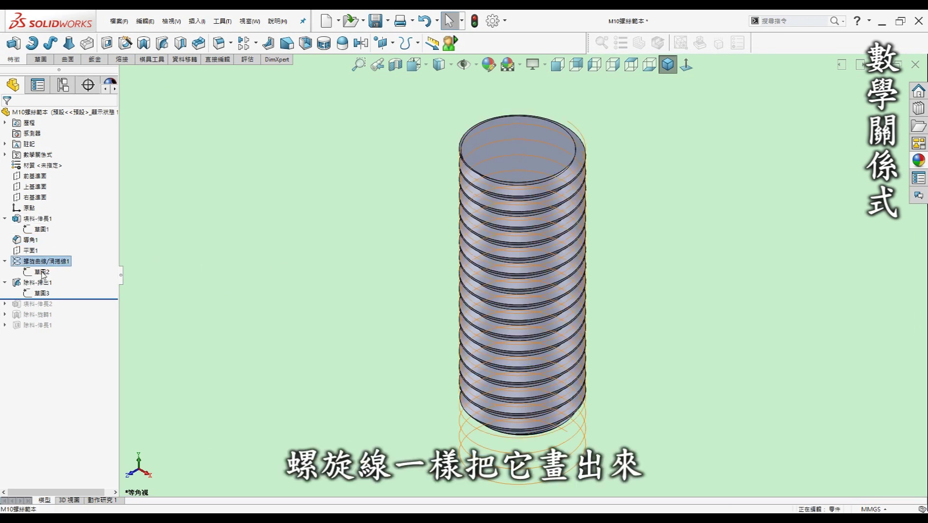
pyautogui.click(315, 321)
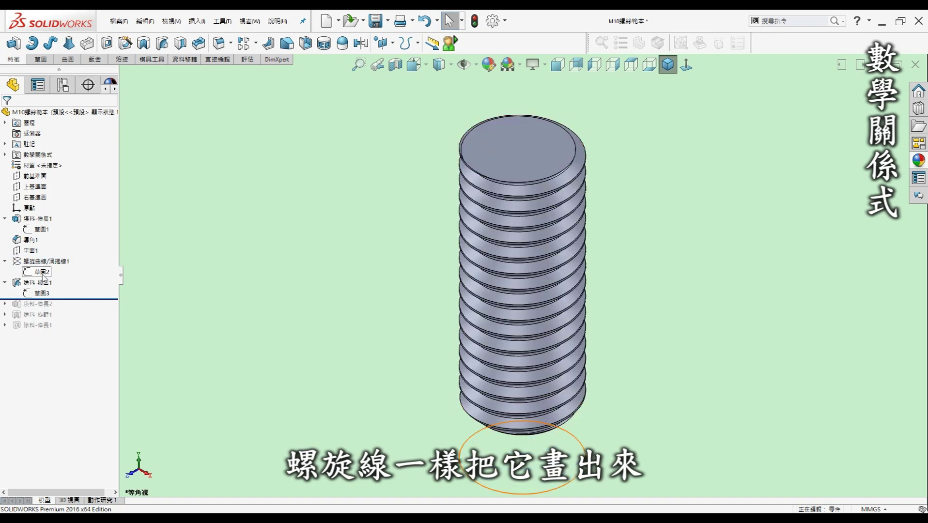
pyautogui.click(42, 273)
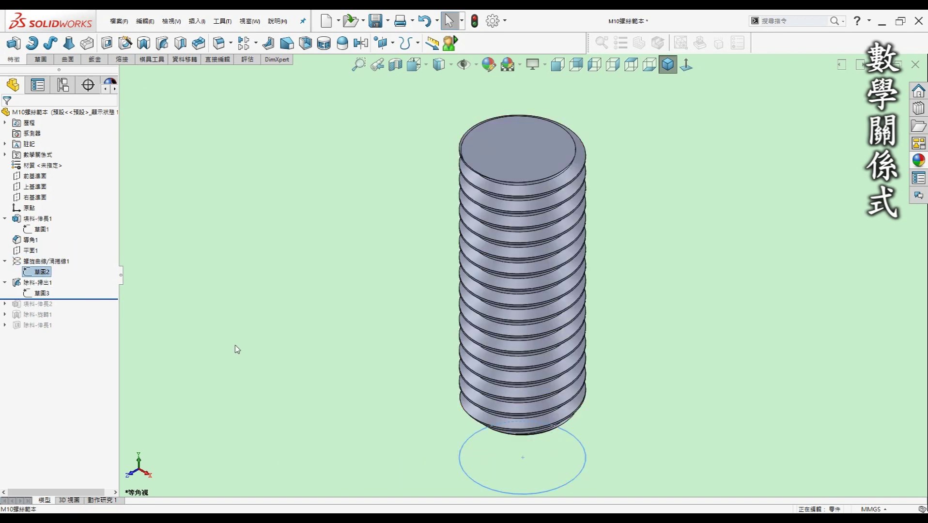
pyautogui.rightClick(47, 274)
pyautogui.click(57, 244)
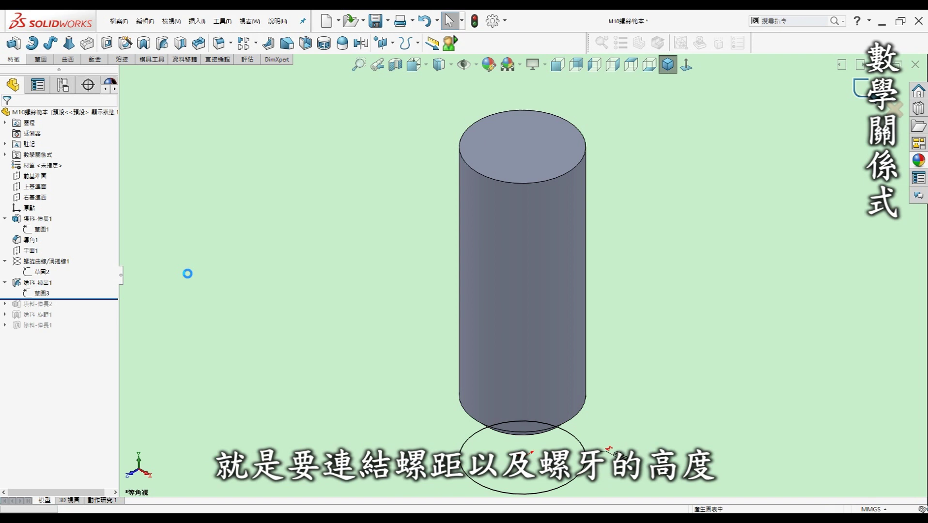
pyautogui.click(57, 262)
pyautogui.click(278, 296)
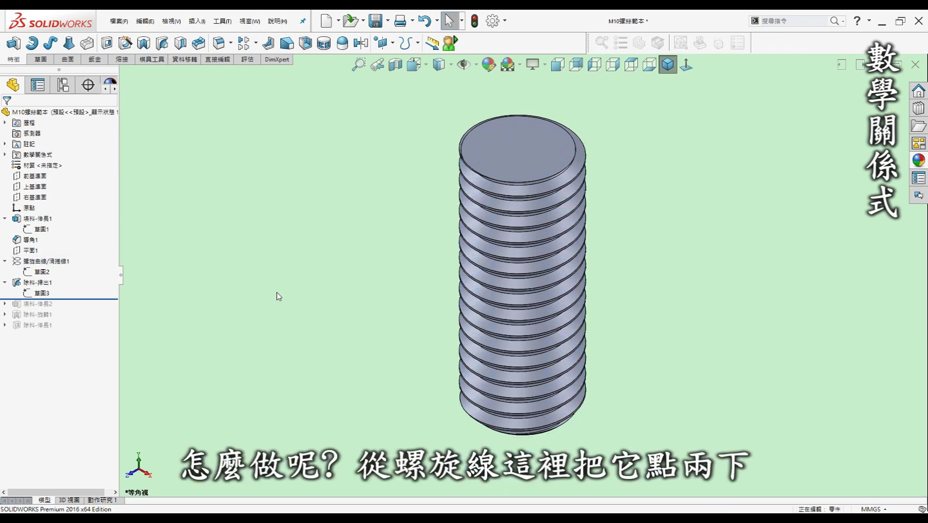
# Show the helix's 30 and 1.50 dimensions and select the 1.50 pitch dimension.
pyautogui.doubleClick(53, 262)
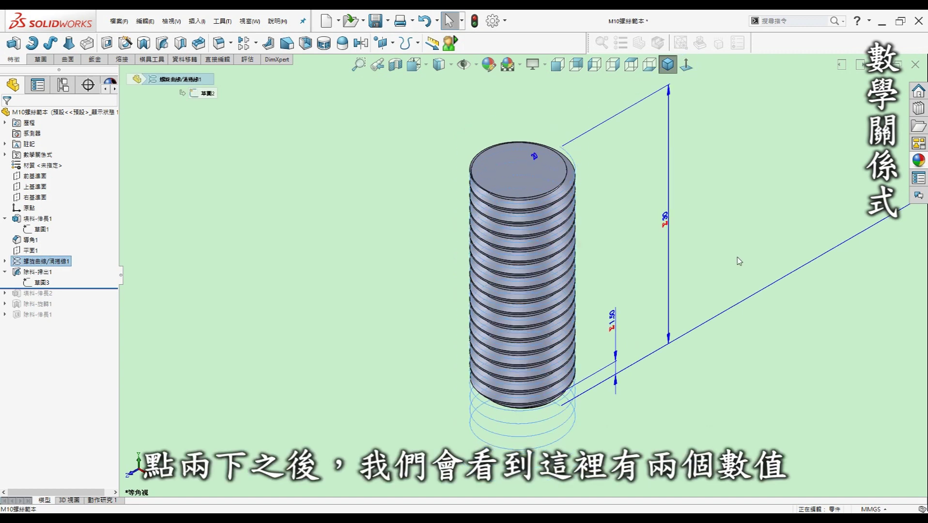
pyautogui.press('f')
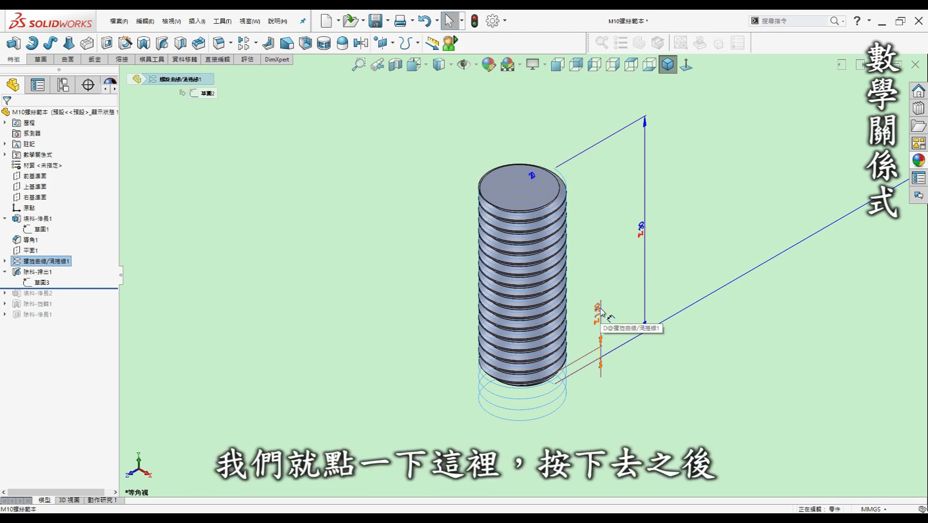
pyautogui.click(598, 309)
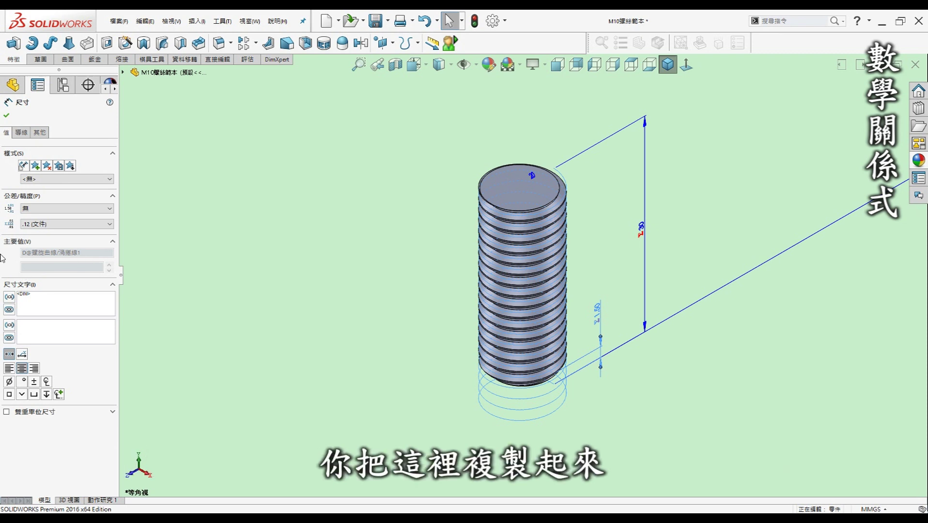
pyautogui.click(6, 115)
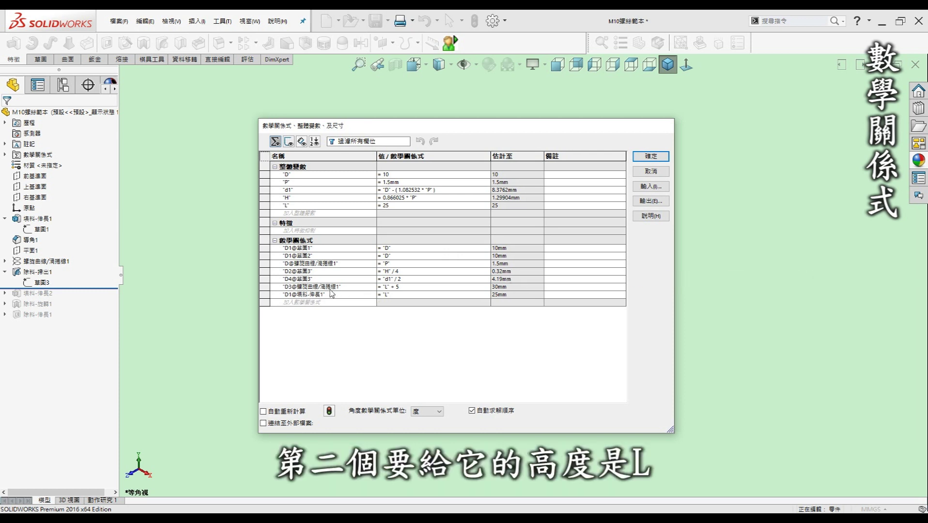
# Check 平面1 behind the equations list, then accept the equations with OK.
pyautogui.moveTo(404, 130)
pyautogui.mouseDown()
pyautogui.moveTo(701, 224)
pyautogui.moveTo(742, 324)
pyautogui.mouseUp()
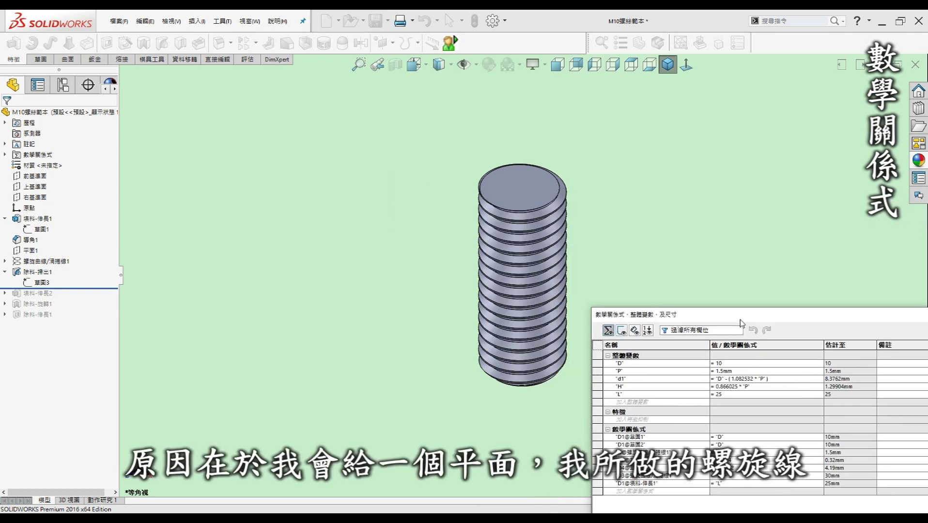
pyautogui.click(26, 251)
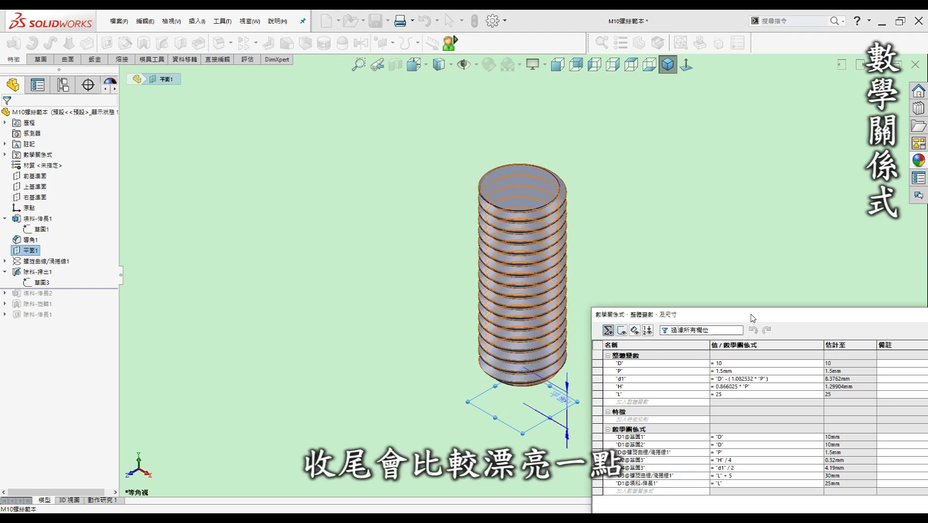
pyautogui.moveTo(752, 318); pyautogui.dragTo(415, 194)
pyautogui.click(642, 222)
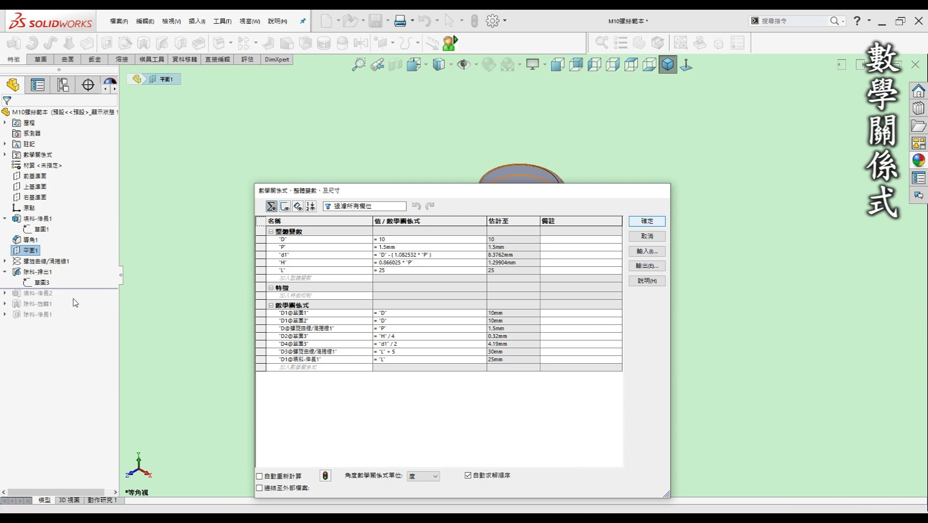
# Open thread-profile sketch 草圖3 for editing.
pyautogui.click(43, 283)
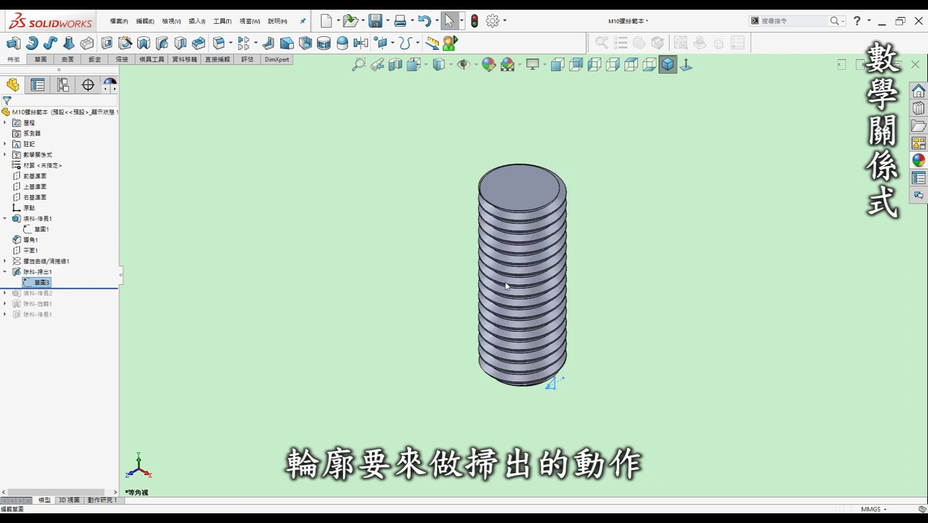
pyautogui.rightClick(45, 284)
pyautogui.click(51, 254)
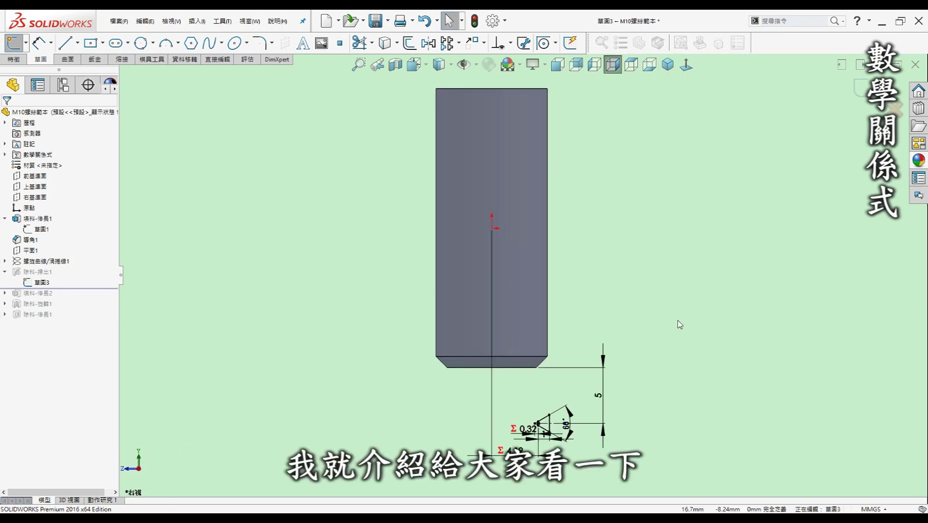
# Show the helix curve around the part.
pyautogui.rightClick(42, 261)
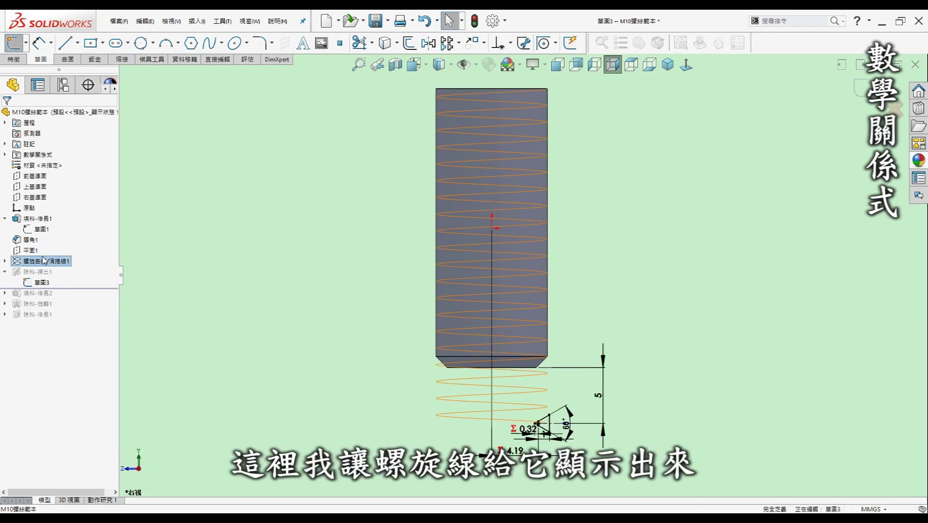
pyautogui.click(44, 248)
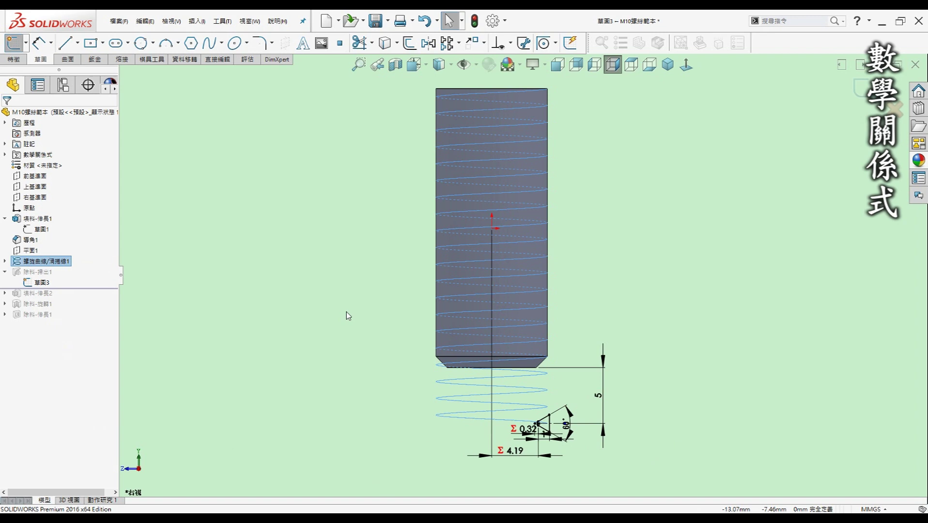
pyautogui.scroll(-1, 557, 397)
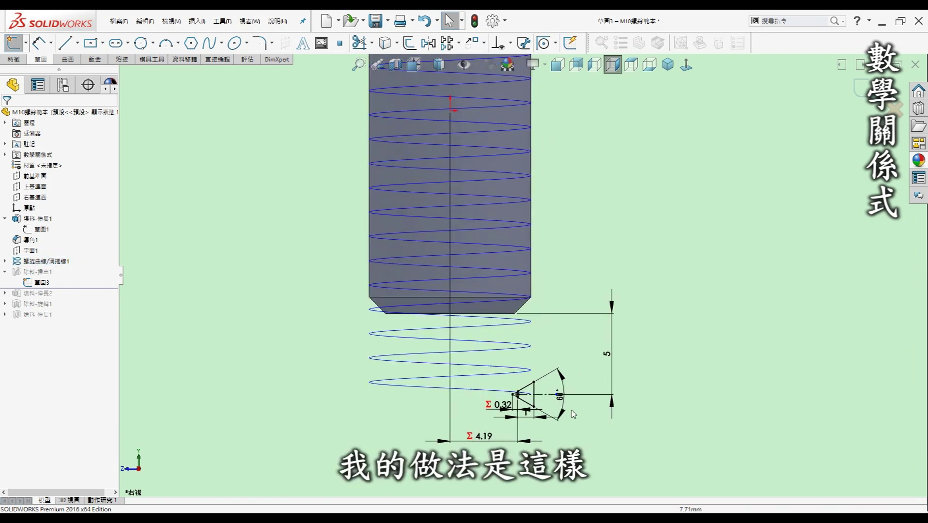
pyautogui.scroll(-1, 561, 387)
pyautogui.scroll(-1, 569, 375)
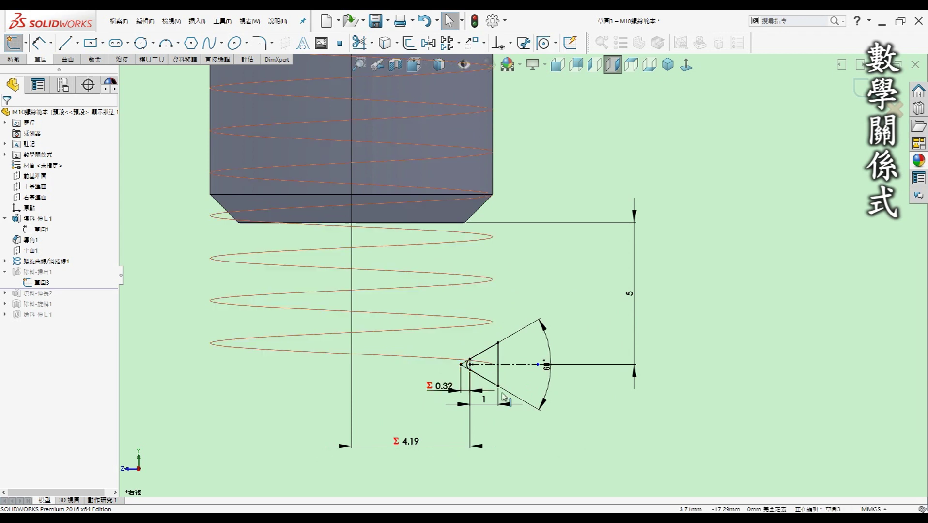
# Confirm the 4.19 radius dimension is driven by the "d1"/2 equation.
pyautogui.click(409, 442)
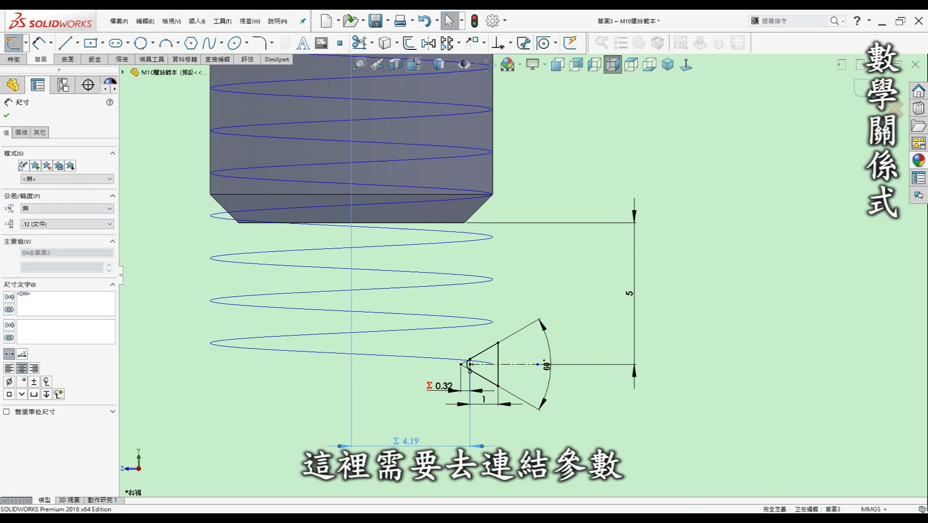
pyautogui.doubleClick(408, 440)
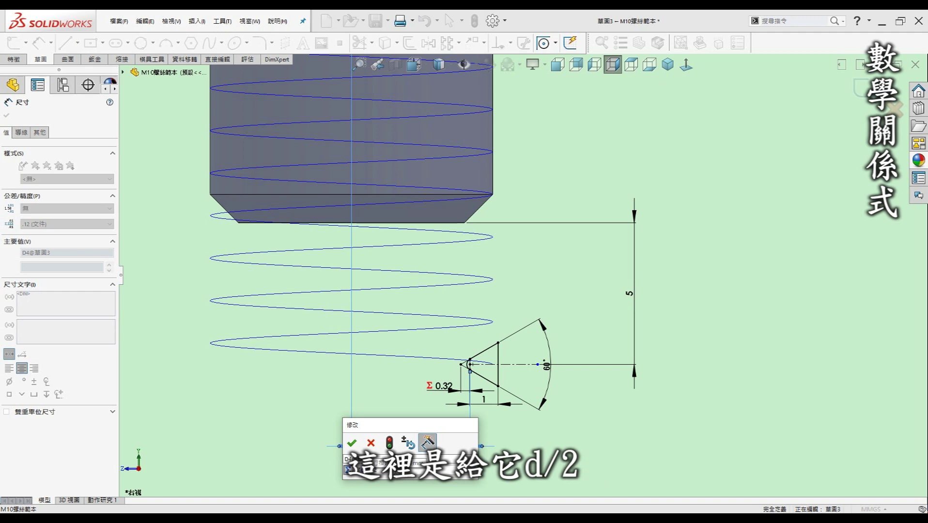
pyautogui.click(352, 442)
pyautogui.press('Escape')
pyautogui.scroll(-5, 489, 368)
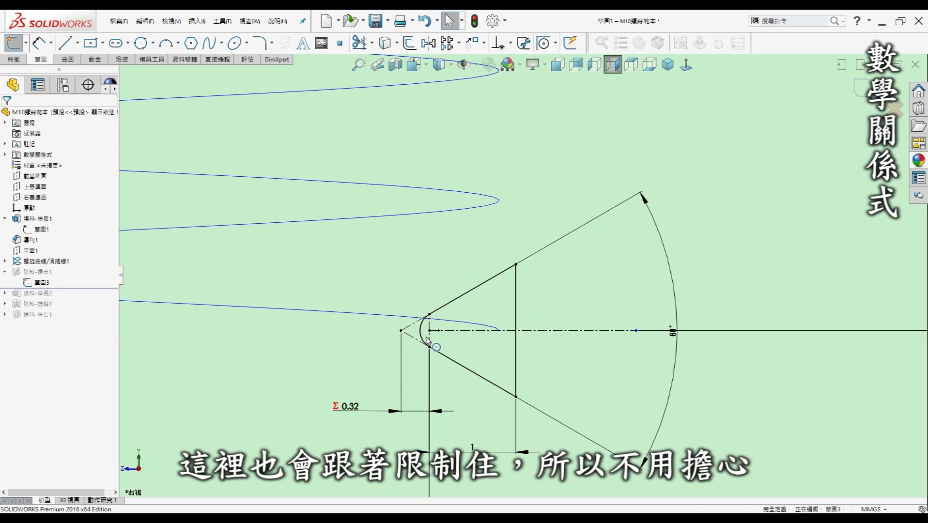
# Highlight Plane1 as the 5 mm offset reference, then select the 0.32 dimension.
pyautogui.scroll(-2, 399, 337)
pyautogui.scroll(2, 522, 275)
pyautogui.scroll(2, 522, 275)
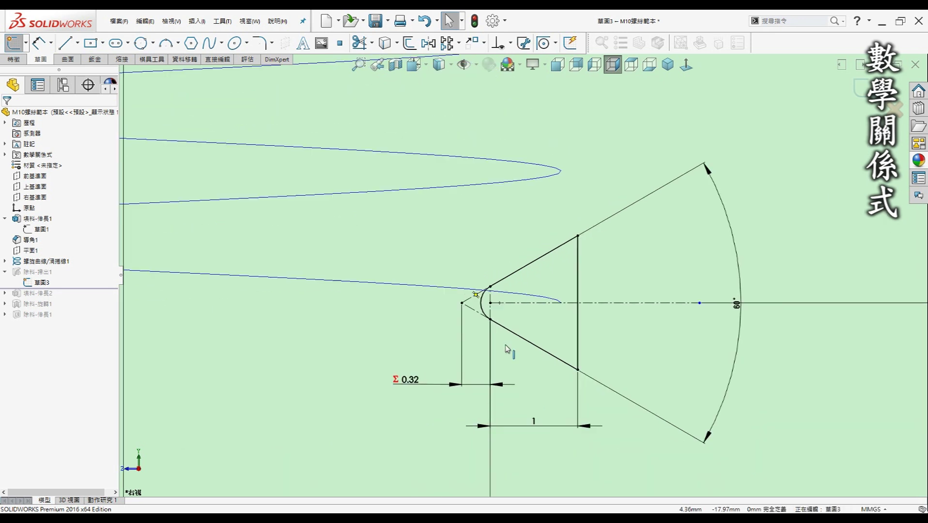
pyautogui.scroll(1, 522, 275)
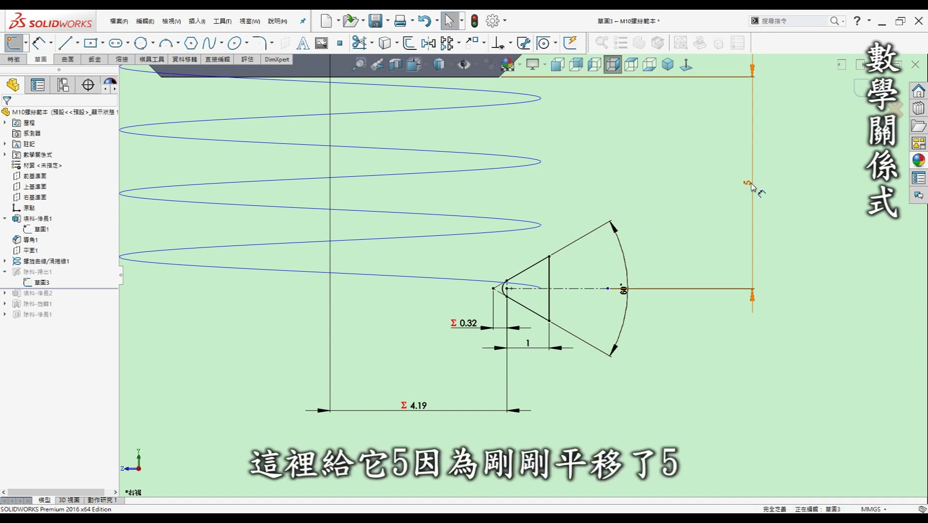
pyautogui.click(31, 250)
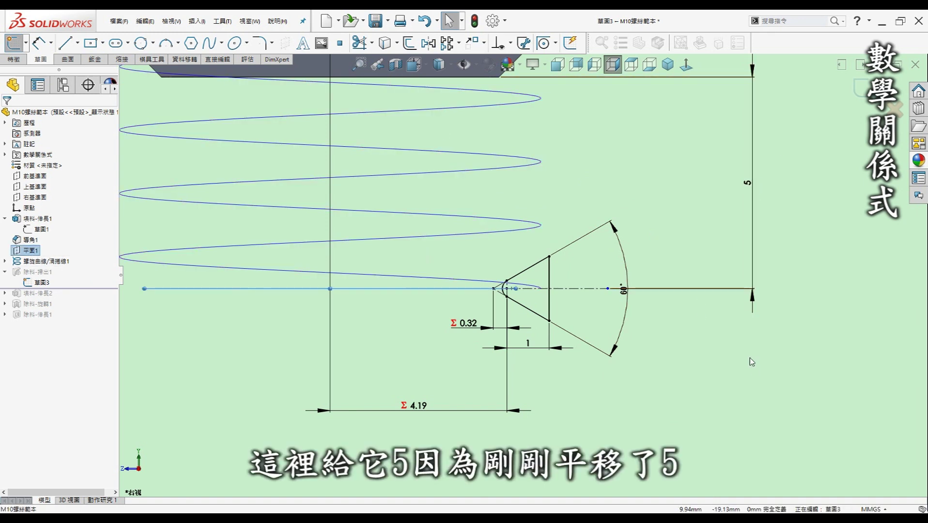
pyautogui.press('Escape')
pyautogui.click(472, 323)
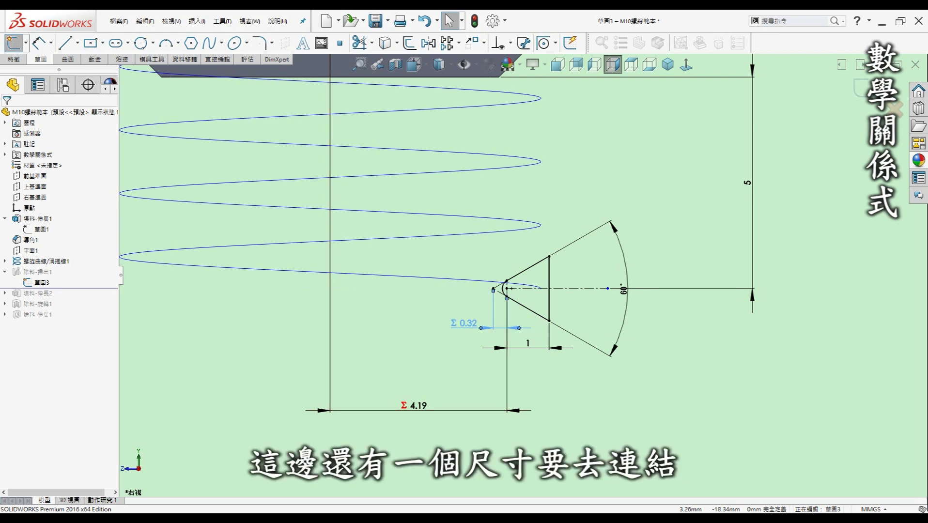
# Verify the 0.32 dimension uses the "H"/4 equation and exit Sketch3.
pyautogui.doubleClick(466, 322)
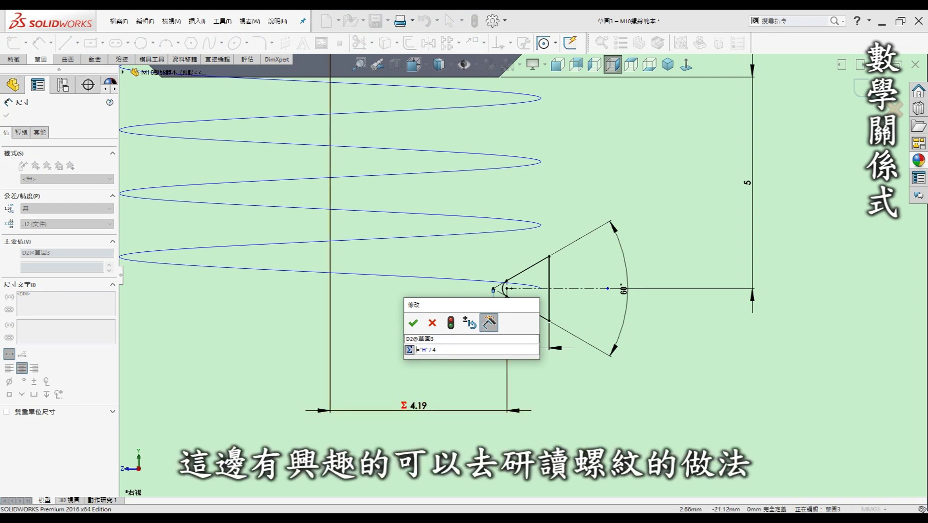
pyautogui.press('Return')
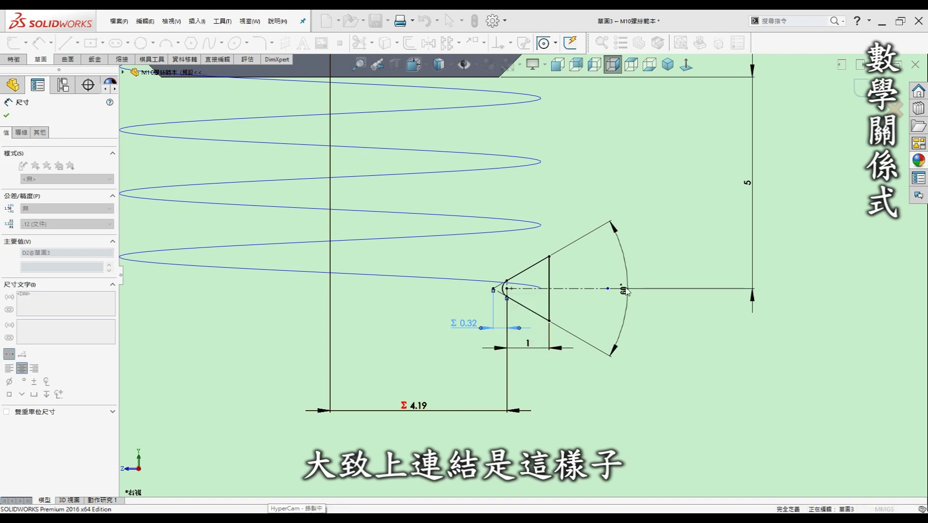
pyautogui.click(564, 396)
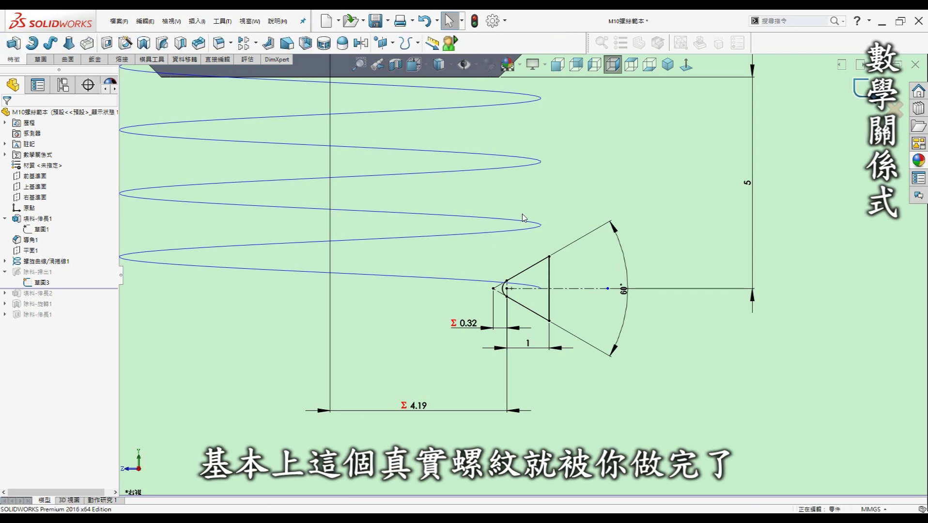
# Hide the helix and display the M10 bolt in isometric view.
pyautogui.click(668, 64)
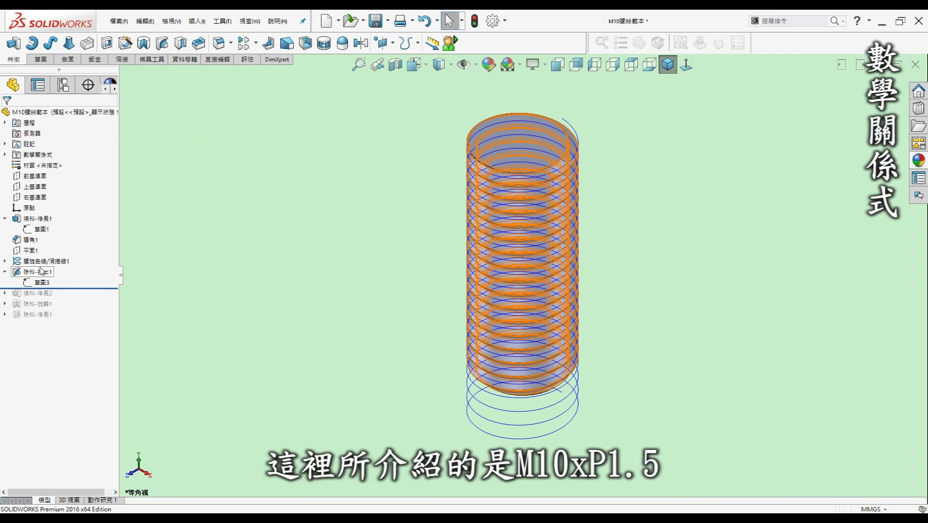
pyautogui.click(39, 262)
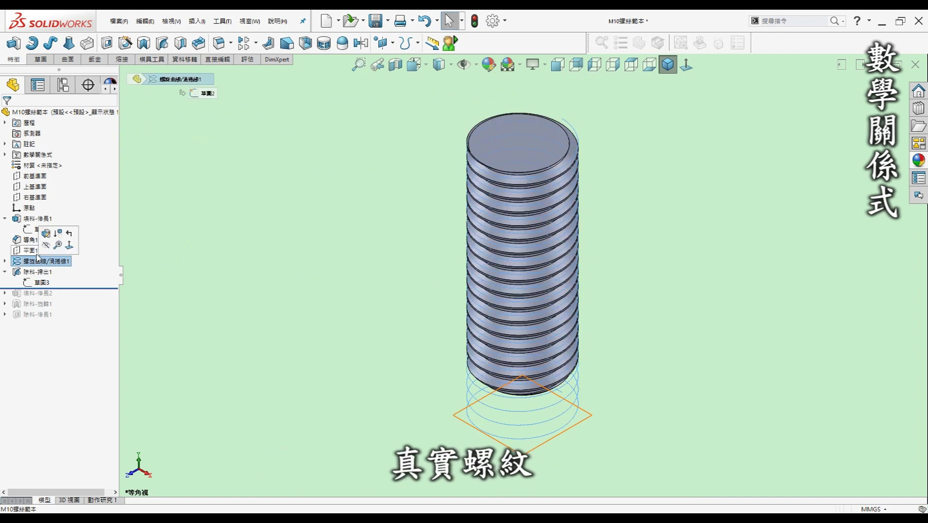
pyautogui.click(46, 244)
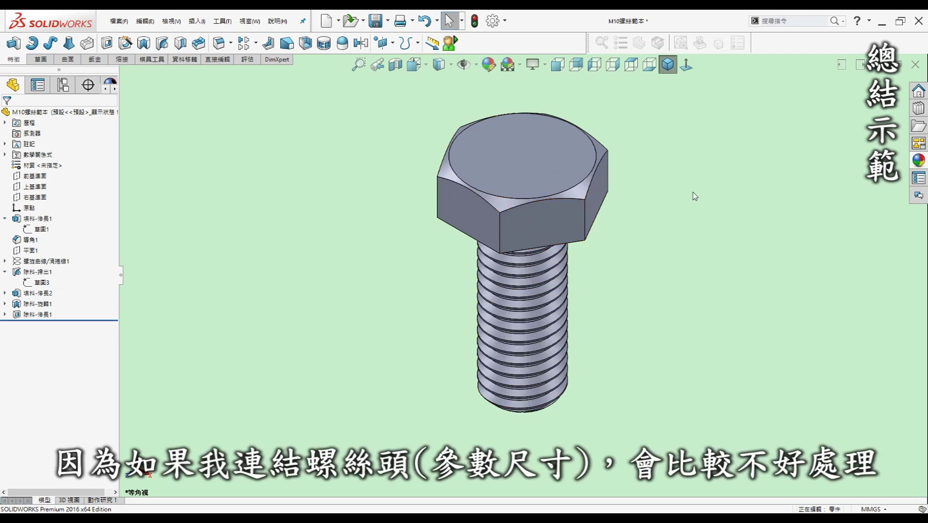
pyautogui.moveTo(567, 269); pyautogui.dragTo(527, 189, button='middle')
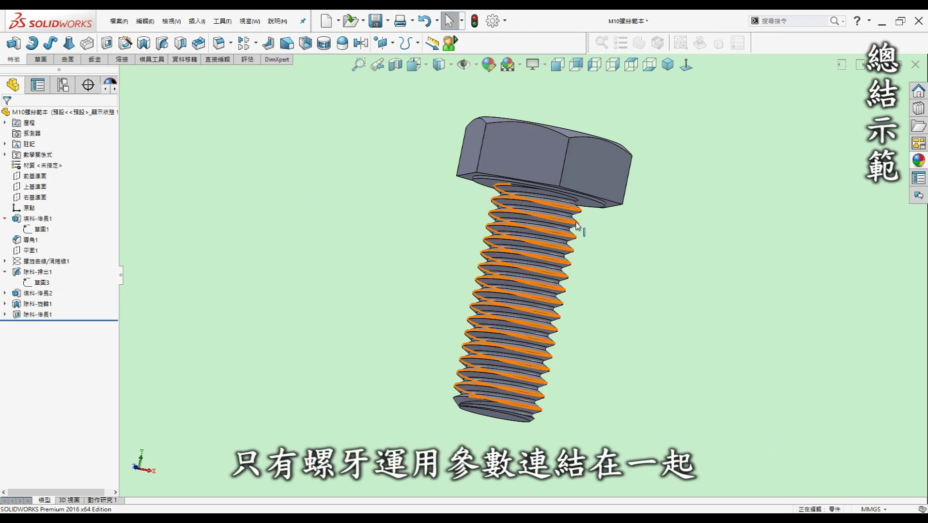
pyautogui.click(668, 64)
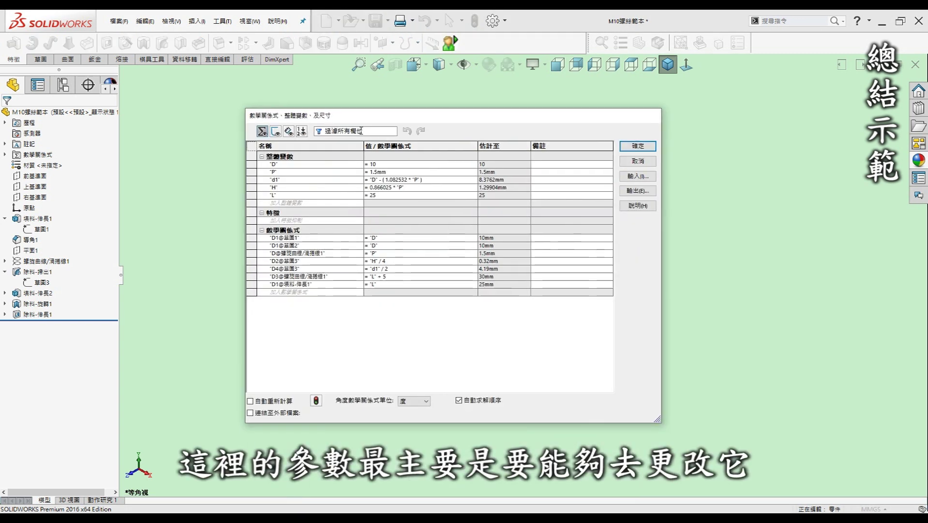
# Change global D to 8 and P to 1.25mm, then inspect the rebuilt M8 bolt.
pyautogui.click(381, 163)
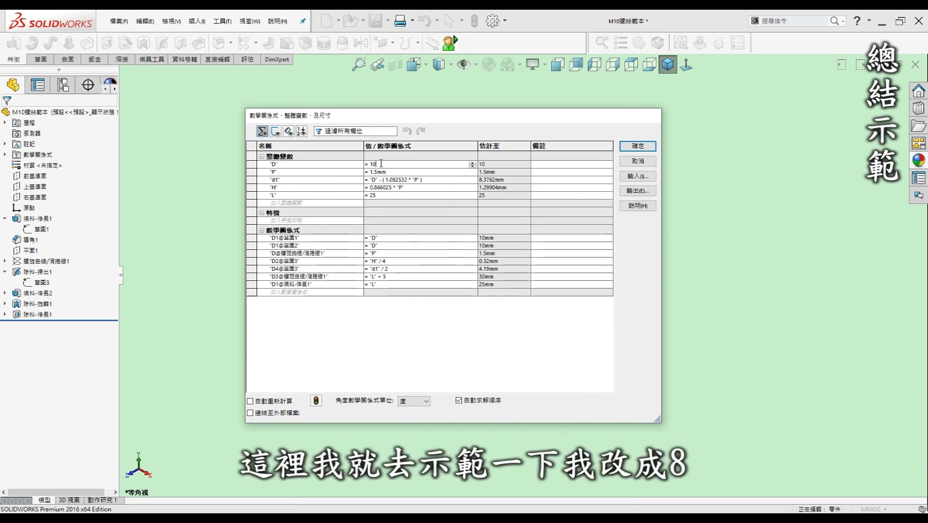
pyautogui.press('BackSpace')
pyautogui.press('BackSpace')
pyautogui.write('8')
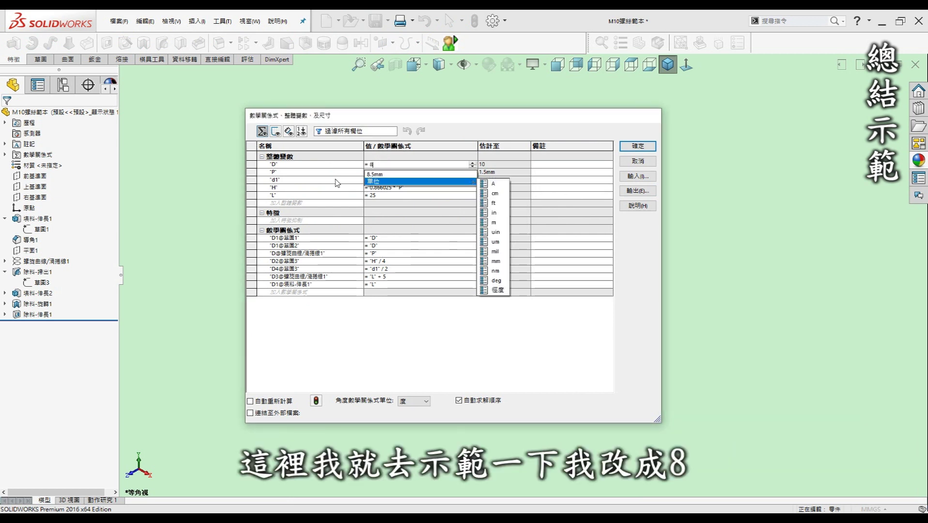
pyautogui.press('Return')
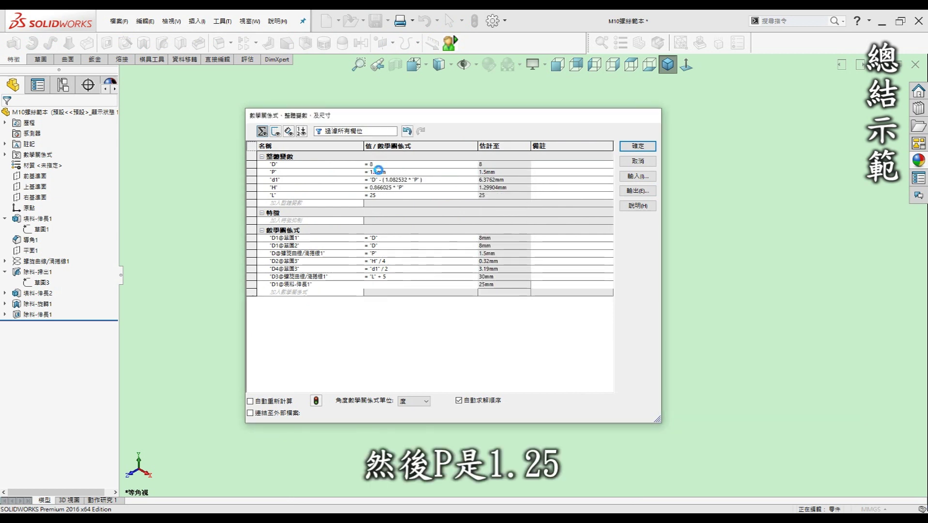
pyautogui.click(378, 172)
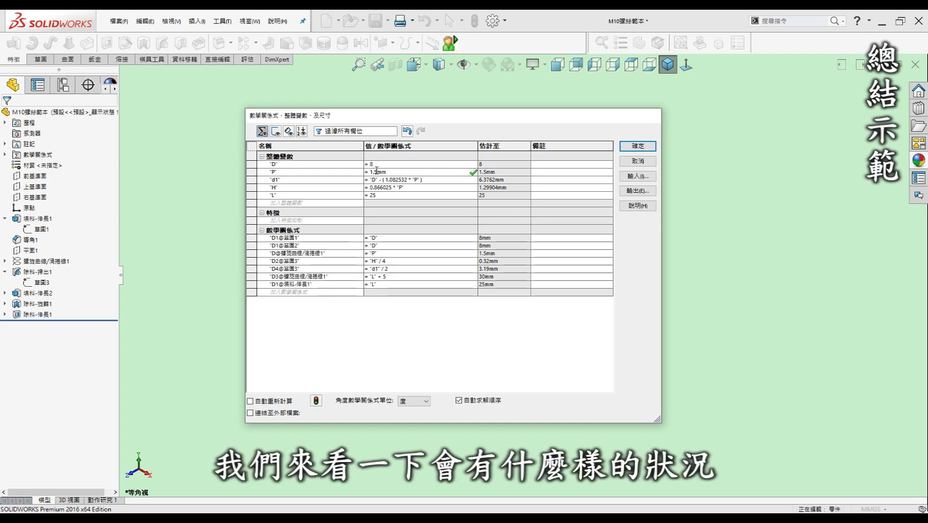
pyautogui.write('2')
pyautogui.click(648, 146)
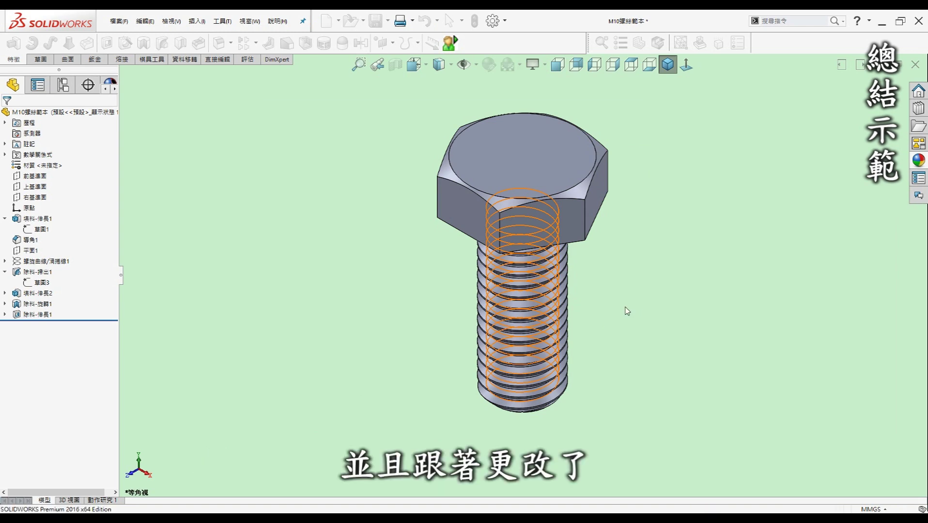
pyautogui.moveTo(628, 290)
pyautogui.mouseDown(button='middle')
pyautogui.moveTo(626, 233)
pyautogui.moveTo(665, 176)
pyautogui.mouseUp(button='middle')
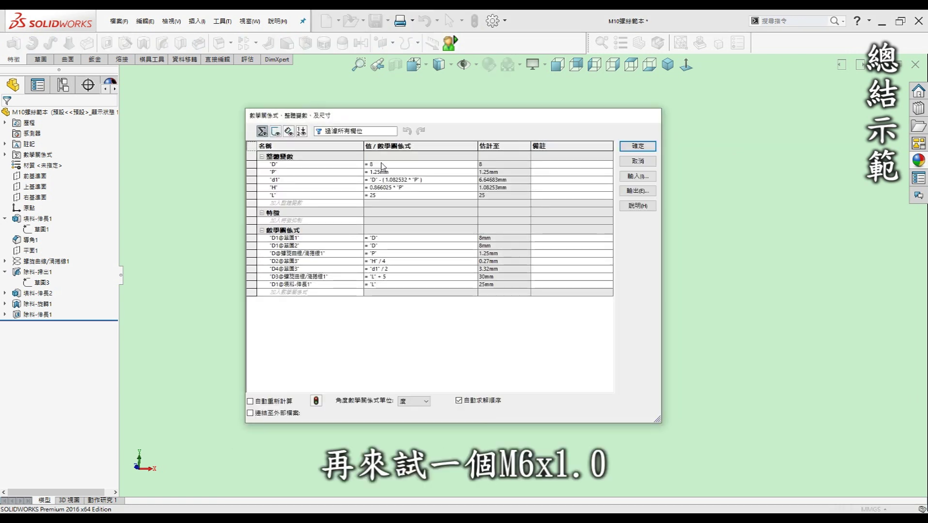
# Set global D to 6 and P to 1.0mm to rebuild the M6 bolt.
pyautogui.click(375, 164)
pyautogui.press('BackSpace')
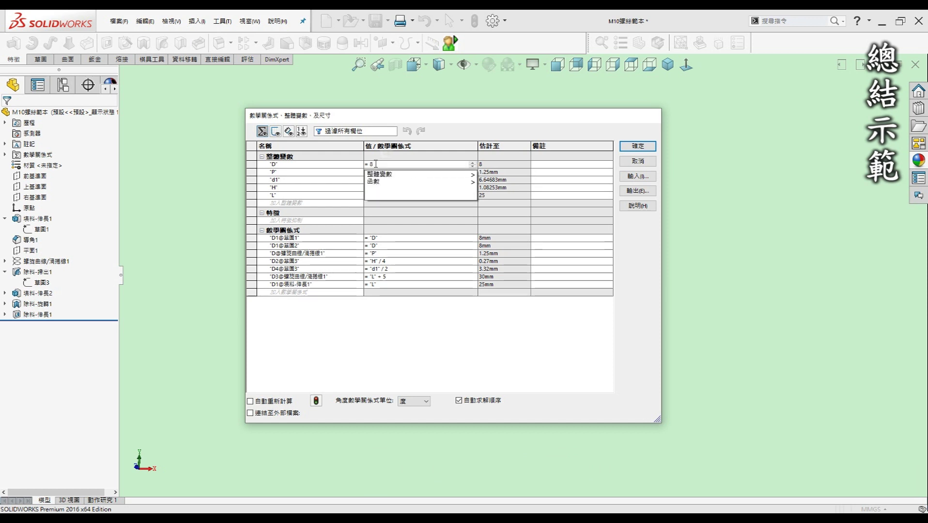
pyautogui.write('6')
pyautogui.press('Return')
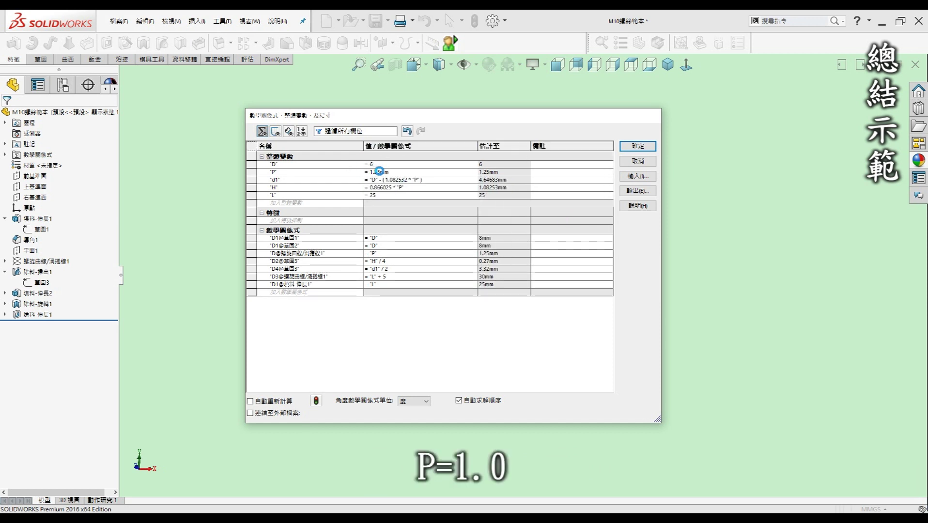
pyautogui.click(381, 171)
pyautogui.write('0')
pyautogui.press('Return')
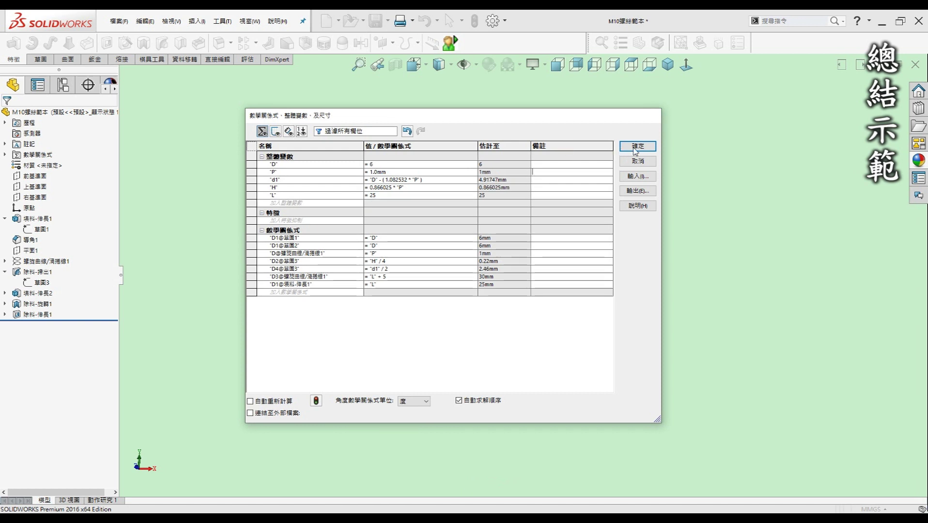
pyautogui.click(634, 149)
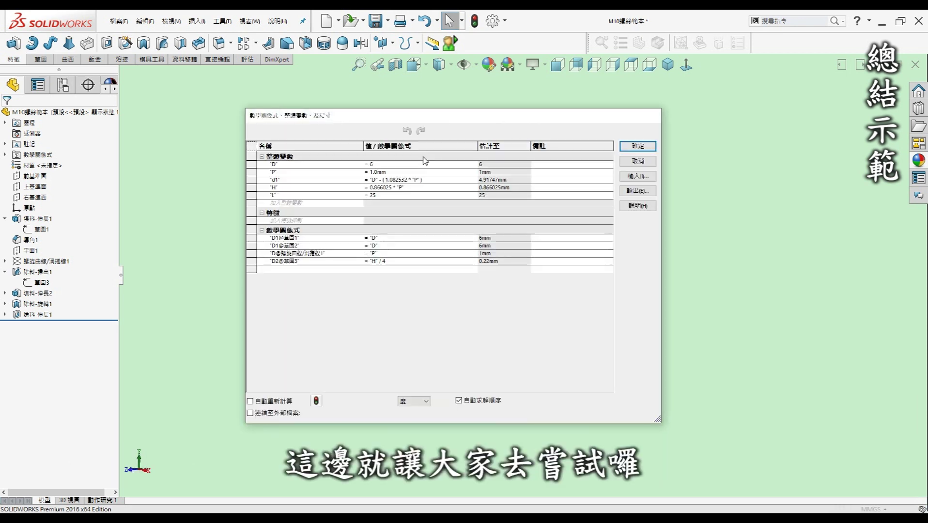
pyautogui.click(637, 164)
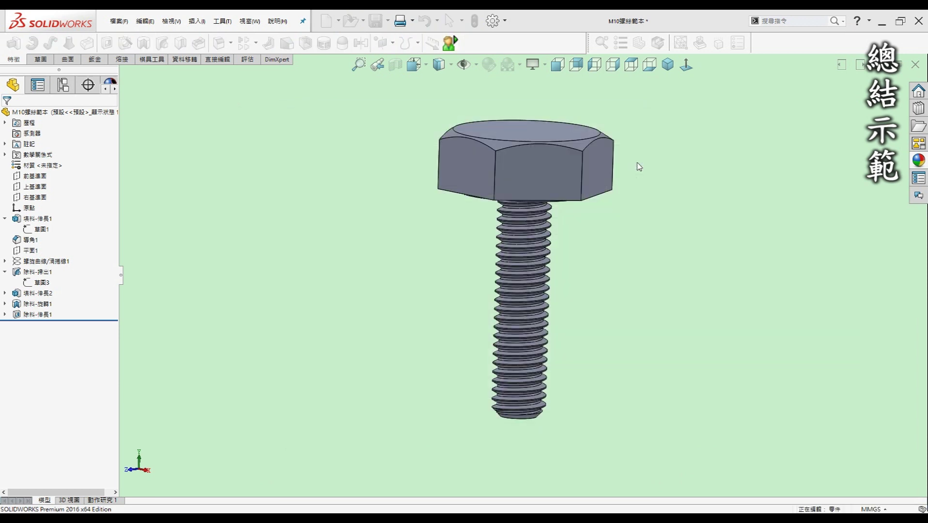